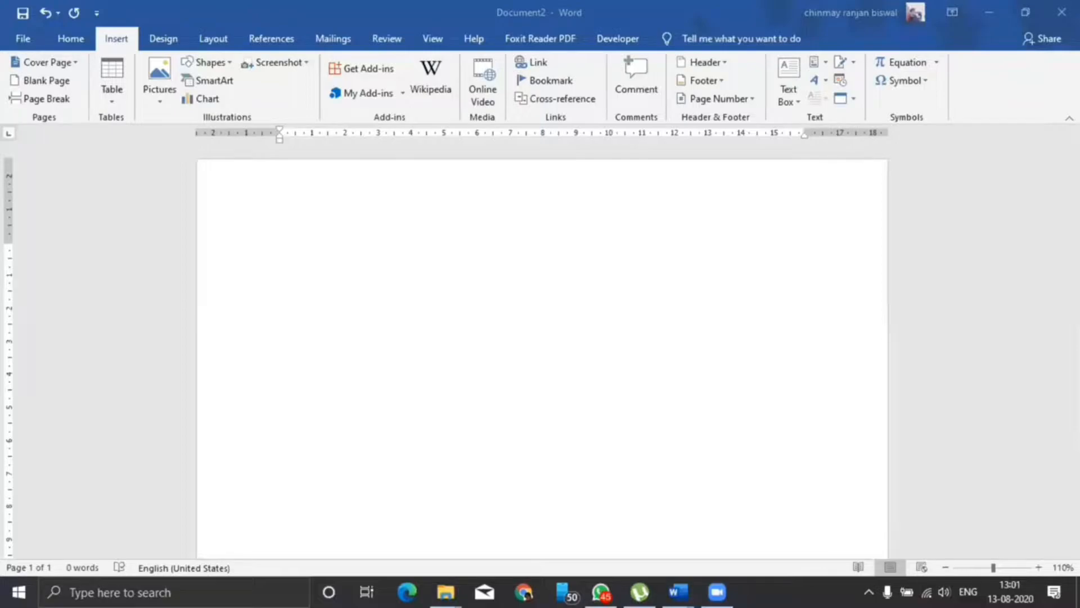
Type a three-line signature: the person's name, 'Assistant Manager,' and 'TCS Hyderbad', then select it.
{"action": "left_click", "coordinate": [510, 249]}
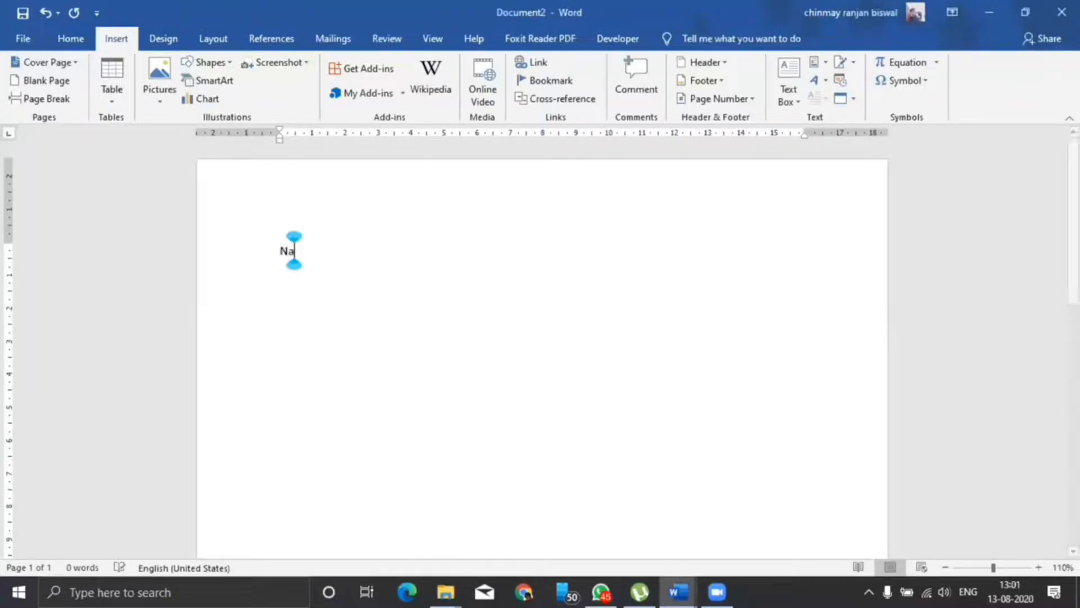
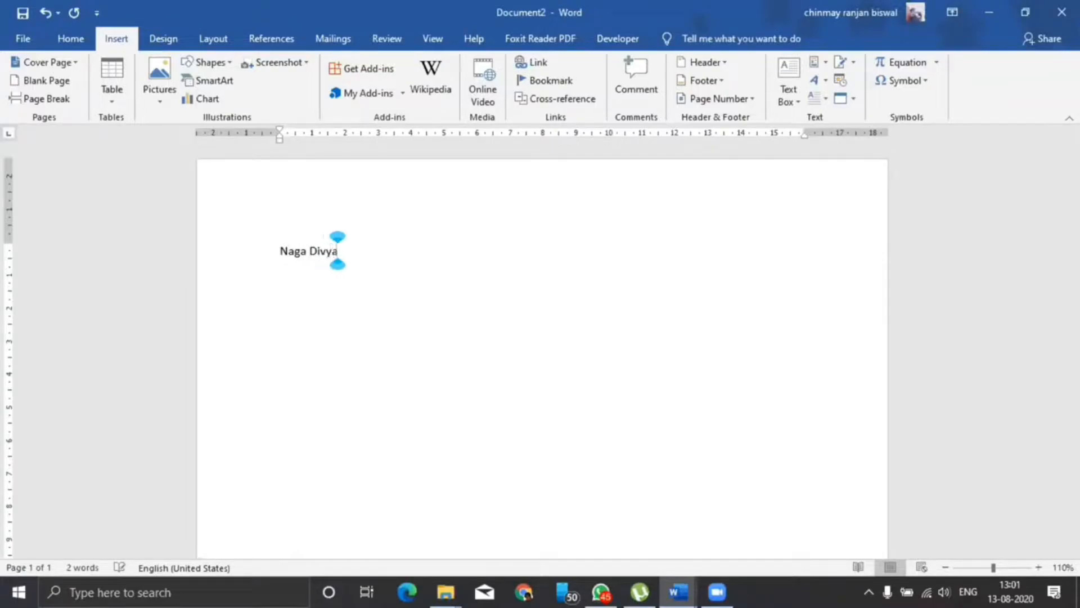
{"action": "type", "text": ","}
{"action": "key", "text": "Return"}
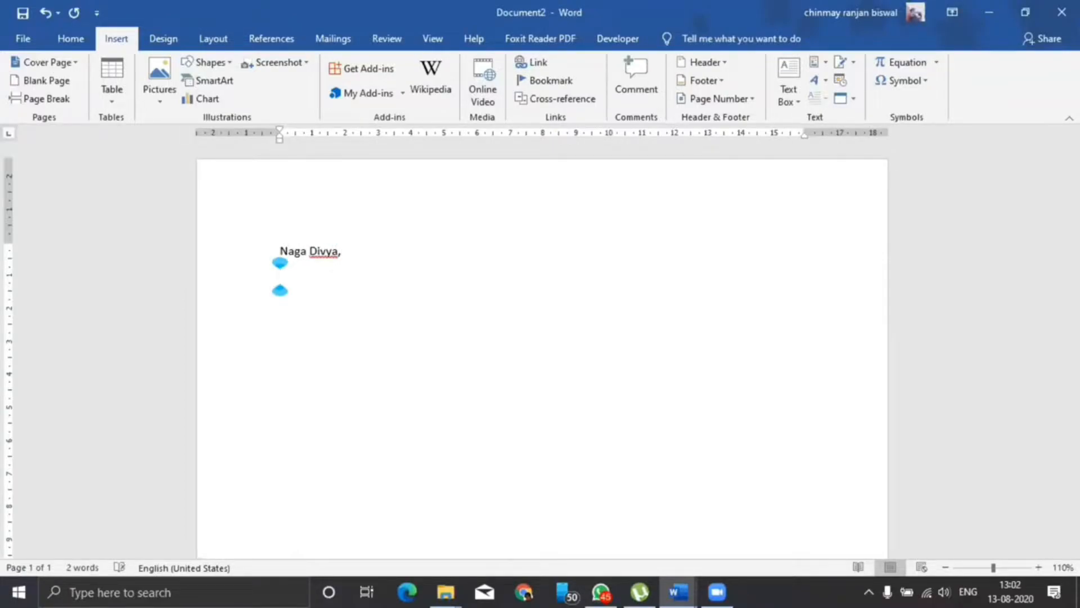
{"action": "type", "text": "Assitant maager"}
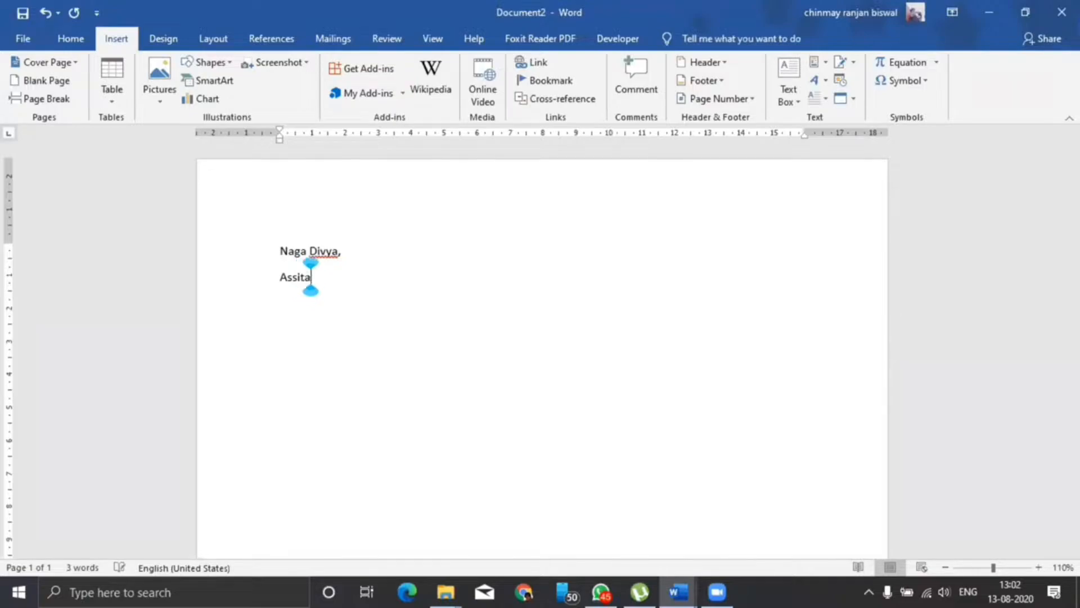
{"action": "key", "text": "BackSpace"}
{"action": "key", "text": "BackSpace"}
{"action": "key", "text": "BackSpace"}
{"action": "key", "text": "BackSpace"}
{"action": "key", "text": "BackSpace"}
{"action": "key", "text": "BackSpace"}
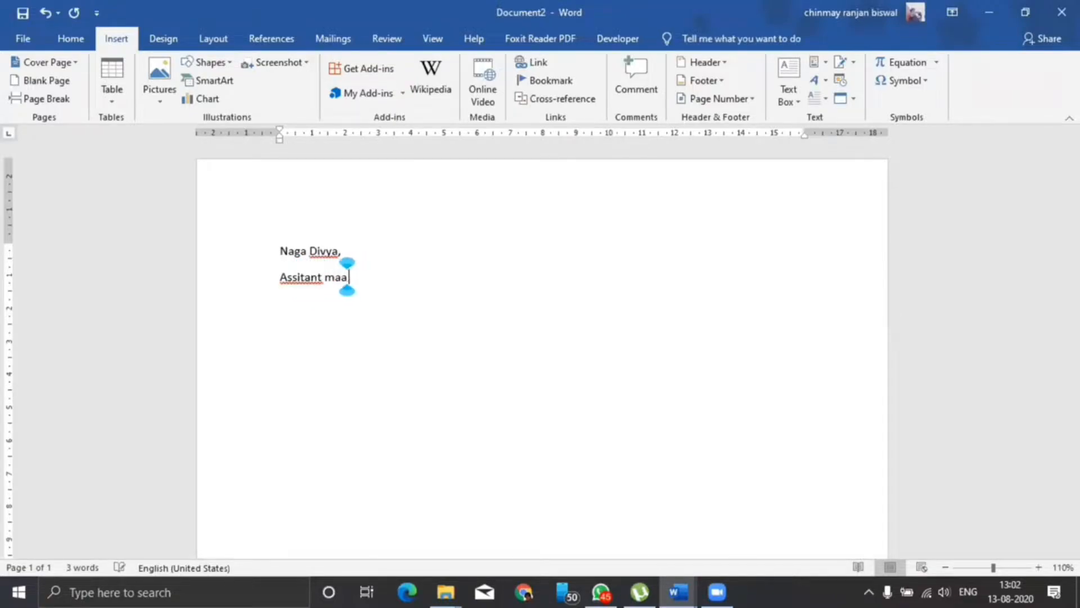
{"action": "key", "text": "BackSpace"}
{"action": "key", "text": "BackSpace"}
{"action": "key", "text": "BackSpace"}
{"action": "key", "text": "BackSpace"}
{"action": "key", "text": "BackSpace"}
{"action": "type", "text": "stant Manager,"}
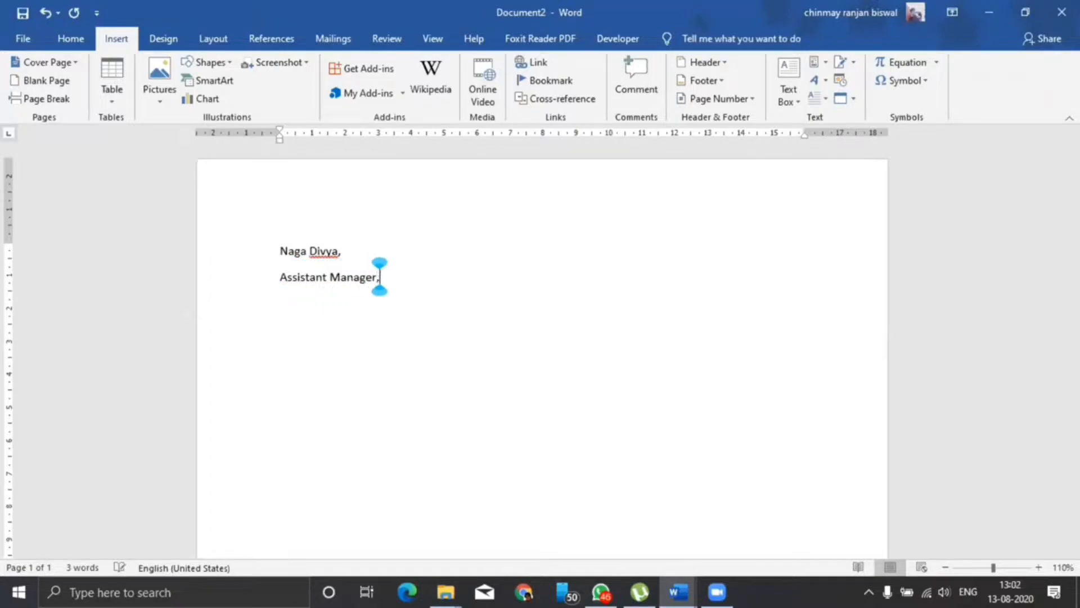
{"action": "key", "text": "Return"}
{"action": "type", "text": "TCS"}
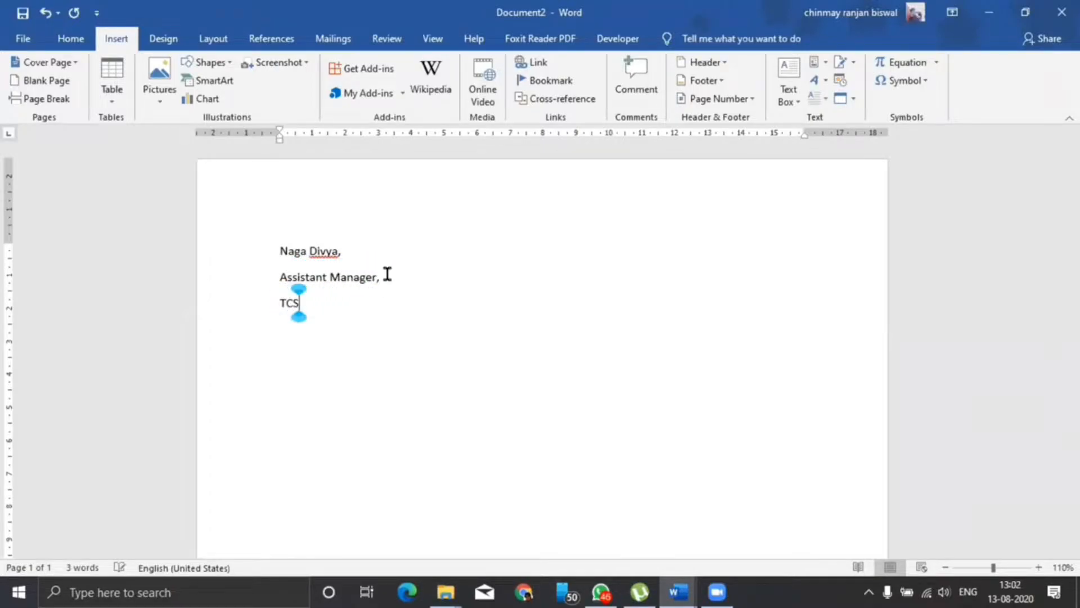
{"action": "type", "text": " Hyderbad"}
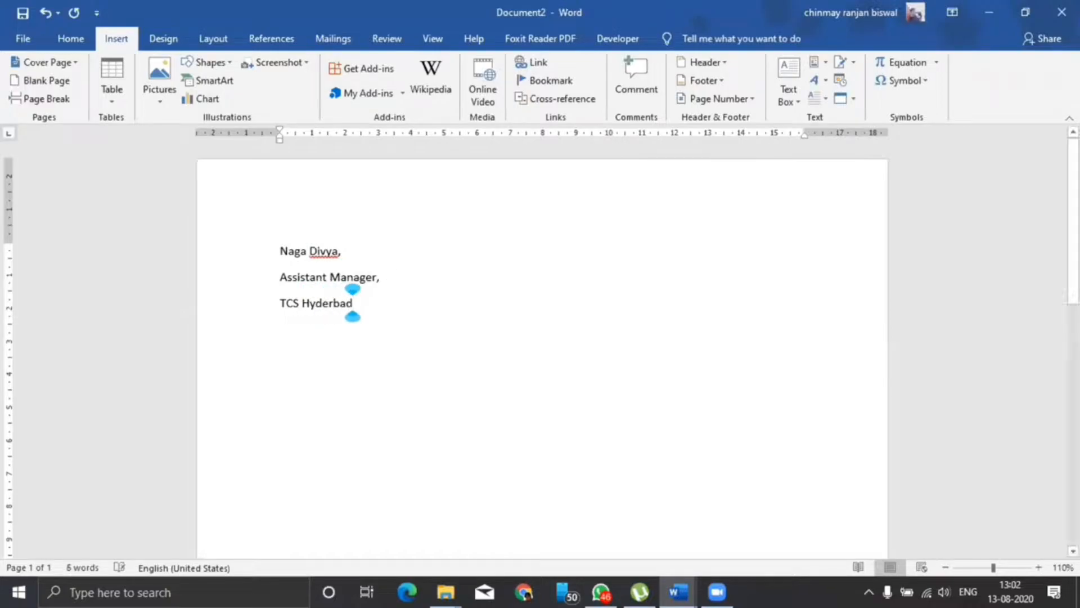
{"action": "left_click_drag", "start_coordinate": [363, 305], "coordinate": [280, 251]}
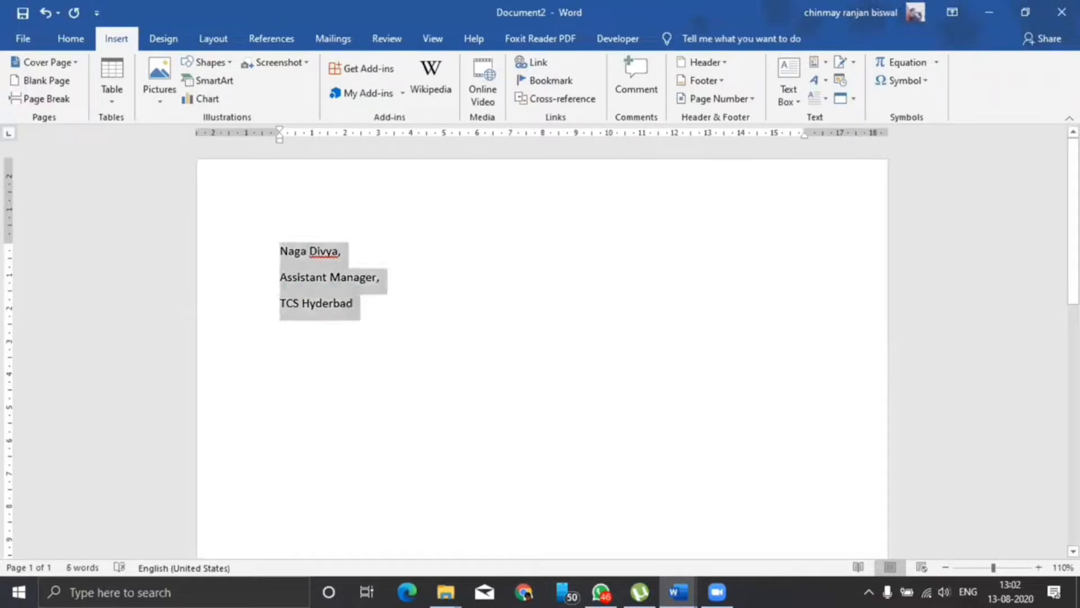
Make the selected signature lines blue and bold.
{"action": "left_click", "coordinate": [70, 38]}
{"action": "left_click", "coordinate": [319, 93]}
{"action": "left_click", "coordinate": [145, 93]}
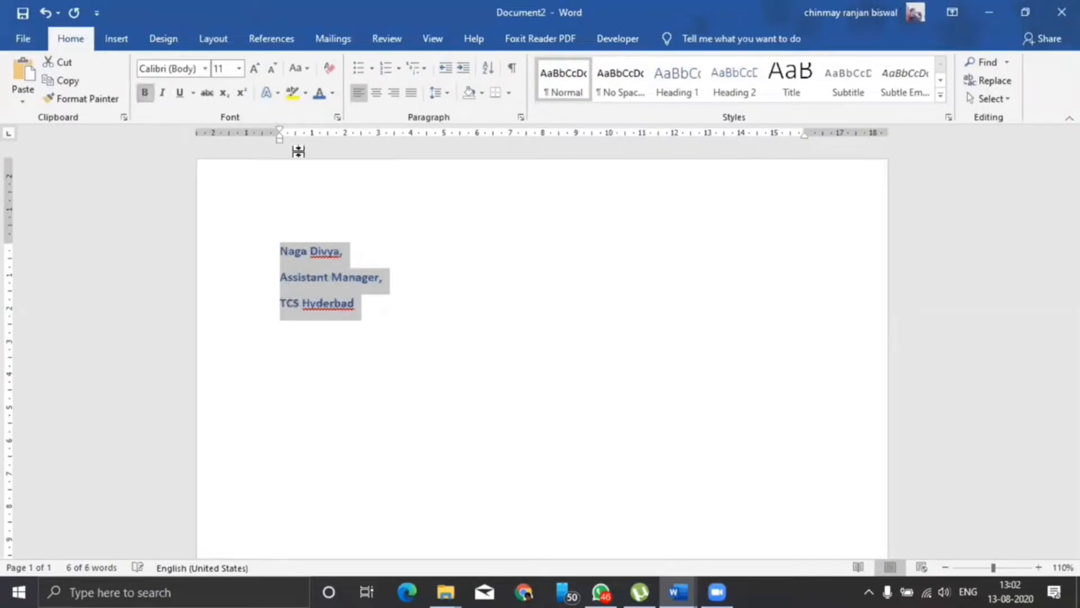
Set single line spacing, then start a second block with another person's name below.
{"action": "left_click", "coordinate": [437, 93]}
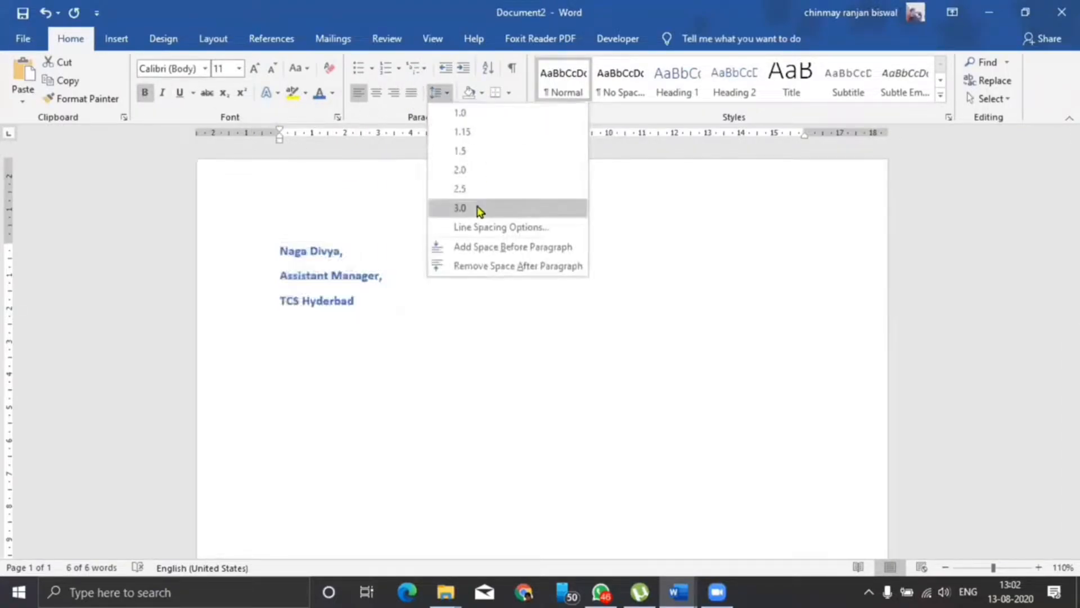
{"action": "left_click", "coordinate": [488, 227]}
{"action": "left_click", "coordinate": [628, 319]}
{"action": "left_click", "coordinate": [588, 335]}
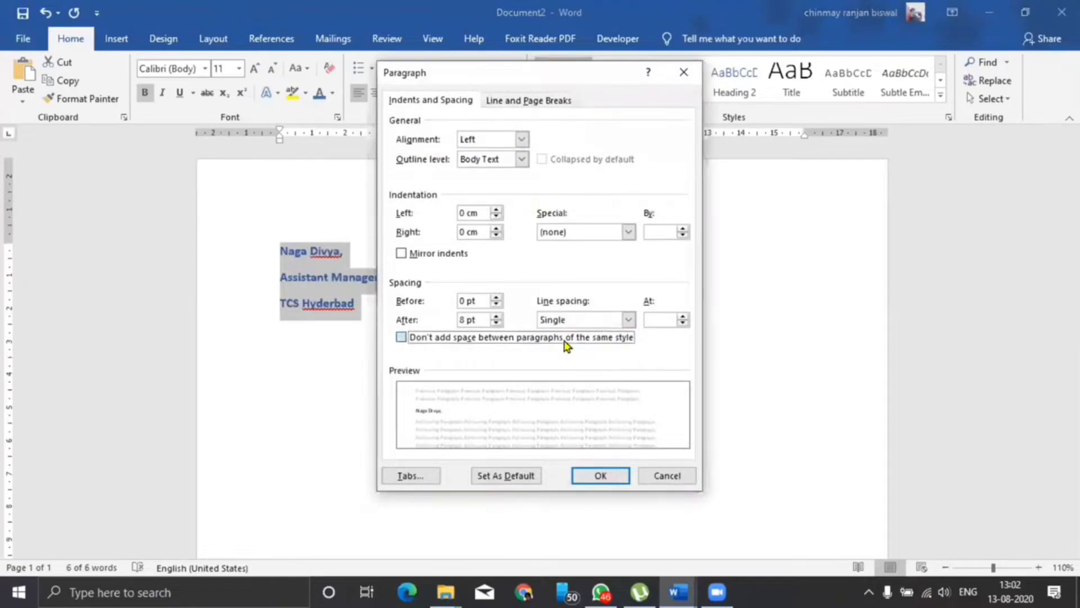
{"action": "left_click", "coordinate": [601, 476]}
{"action": "key", "text": "Return"}
{"action": "key", "text": "Return"}
{"action": "type", "text": "Nikhita"}
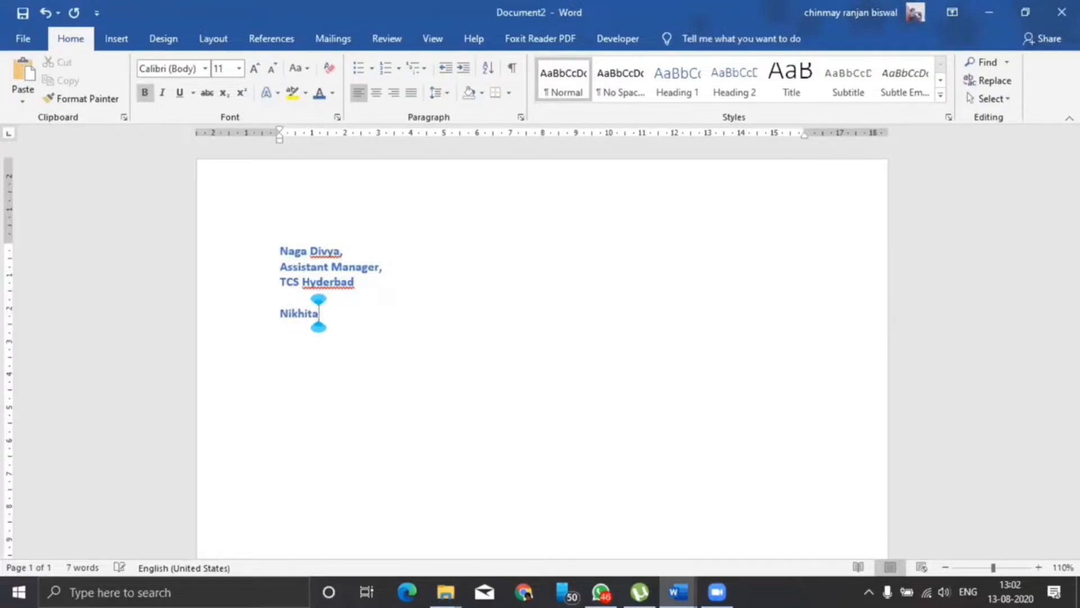
Add 'HR- Infosys' and 'Hyderbad' on separate lines under the second name.
{"action": "key", "text": "Return"}
{"action": "type", "text": "HR"}
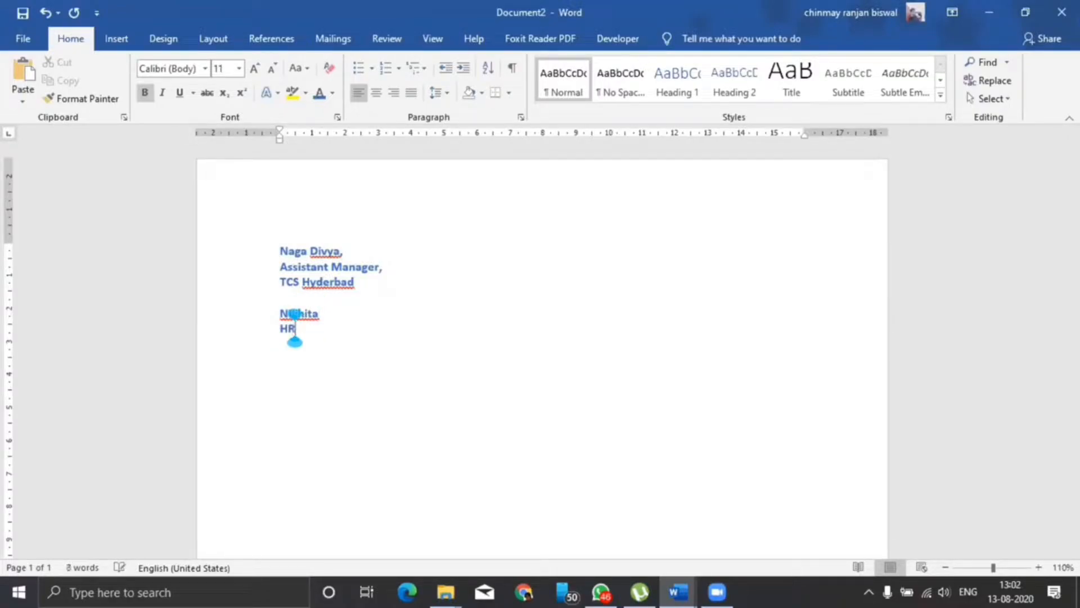
{"action": "type", "text": "- Infosys"}
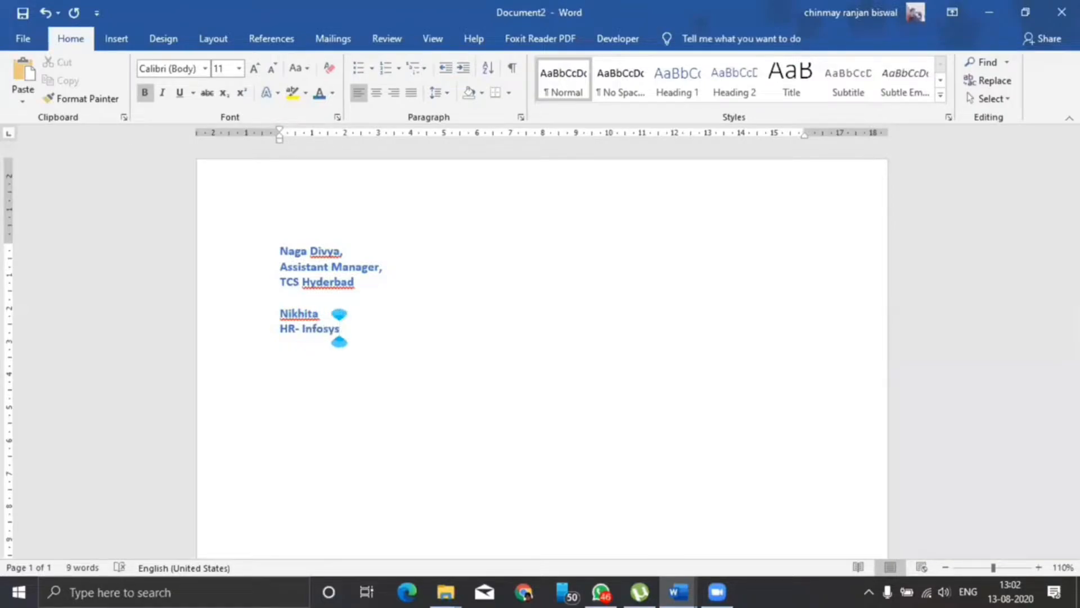
{"action": "key", "text": "Return"}
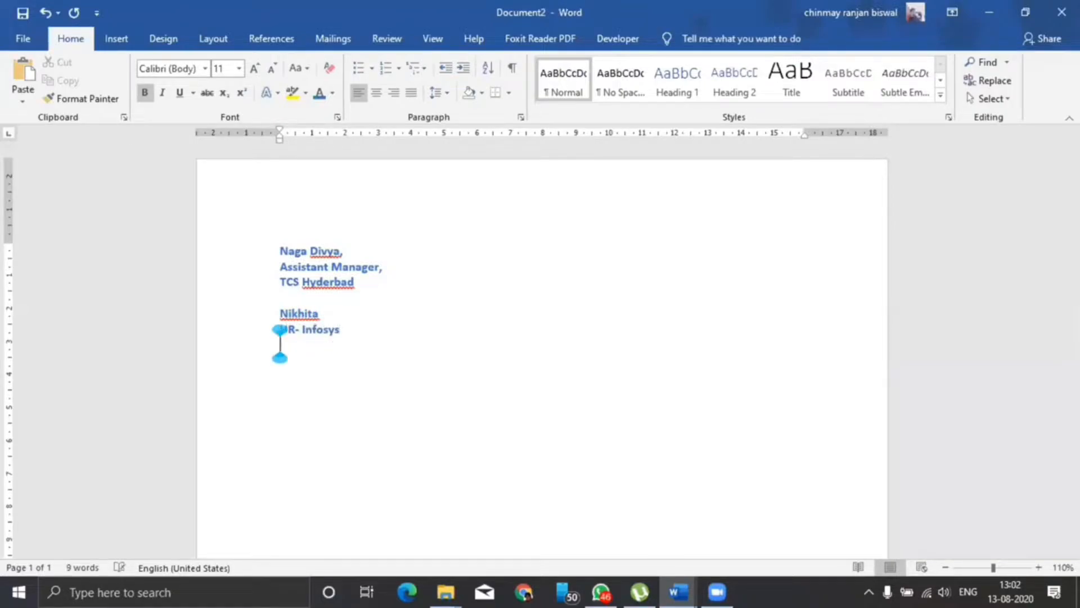
{"action": "type", "text": "Hyderbad"}
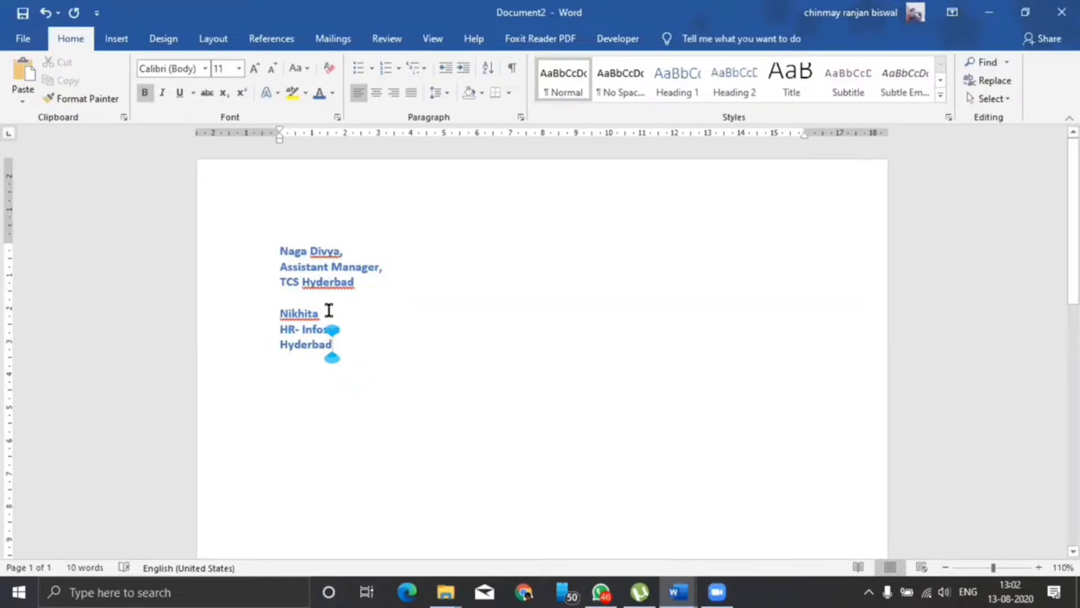
{"action": "left_click", "coordinate": [274, 250]}
Add a 'Regards,' line with blank spacing above each signature block.
{"action": "key", "text": "Return"}
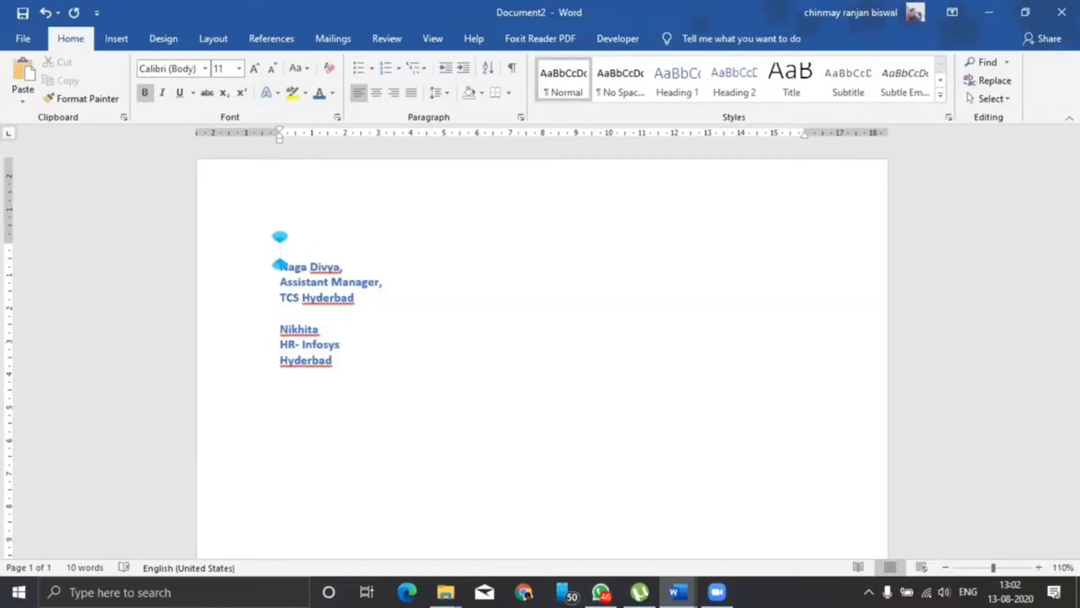
{"action": "type", "text": "Regards,"}
{"action": "key", "text": "BackSpace"}
{"action": "type", "text": ","}
{"action": "key", "text": "Return"}
{"action": "key", "text": "Return"}
{"action": "key", "text": "Return"}
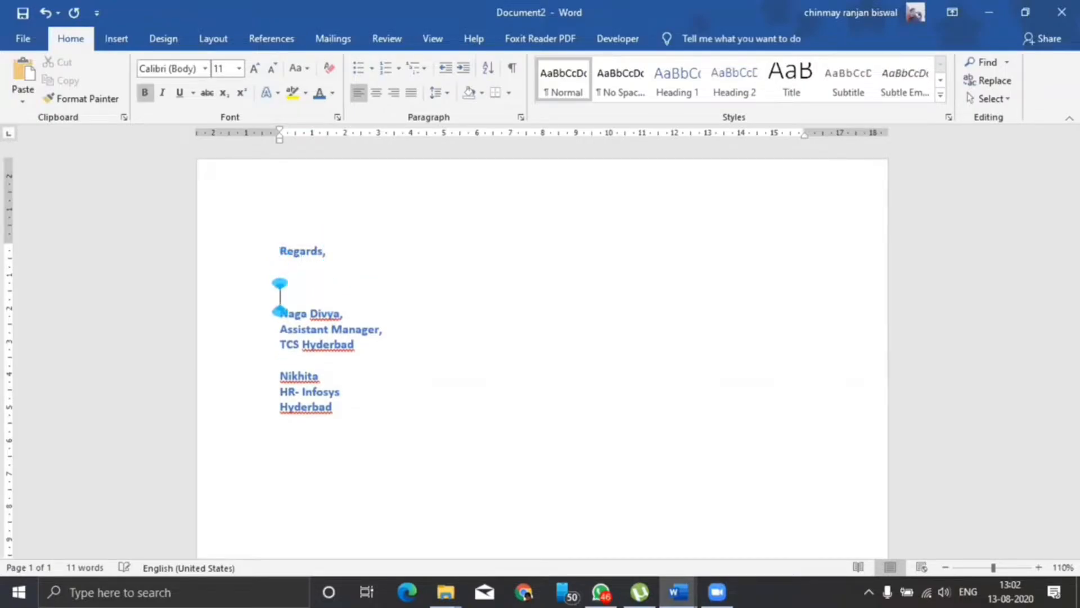
{"action": "left_click", "coordinate": [282, 373]}
{"action": "key", "text": "Return"}
{"action": "key", "text": "Return"}
{"action": "key", "text": "Return"}
{"action": "key", "text": "Return"}
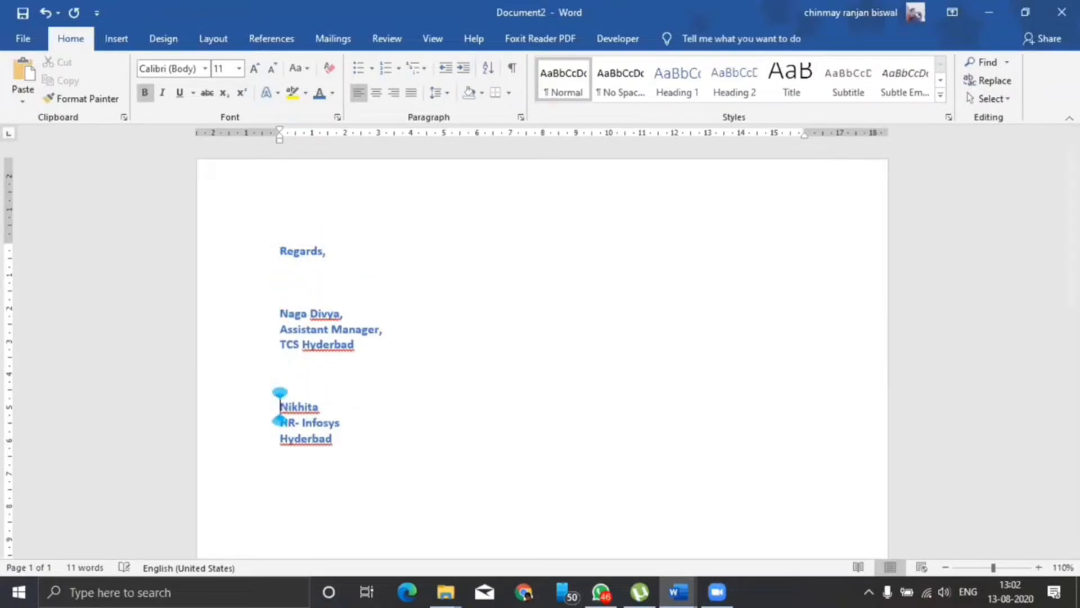
{"action": "key", "text": "Up"}
{"action": "type", "text": "Re"}
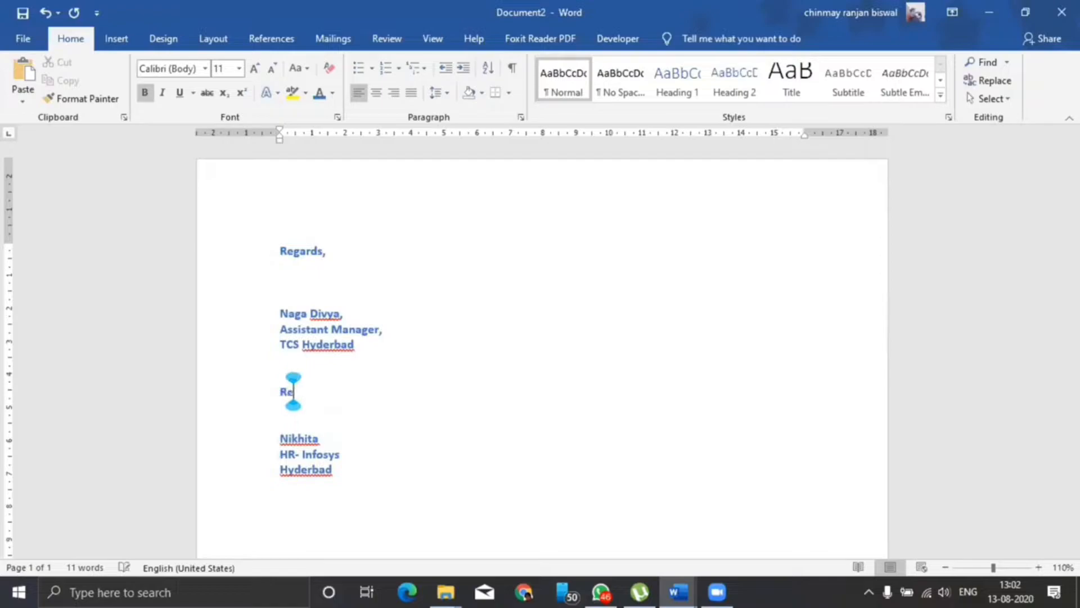
{"action": "type", "text": "gards,"}
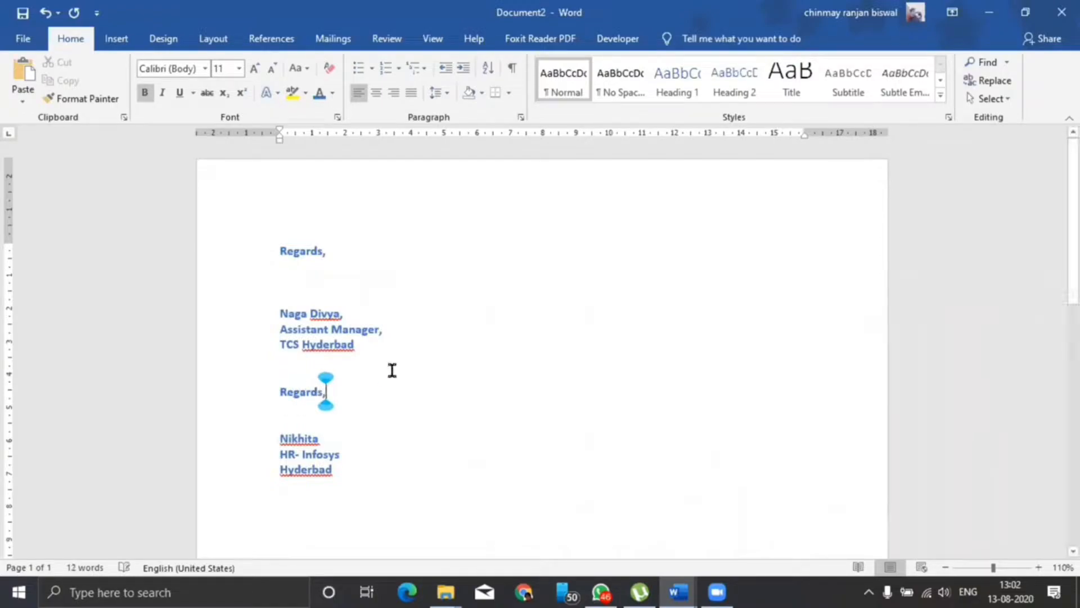
{"action": "left_click", "coordinate": [279, 393]}
Correct both 'Hyderbad' lines to 'Hyderabad' and select the first signature block.
{"action": "scroll", "coordinate": [407, 415], "scroll_direction": "down", "scroll_amount": 1}
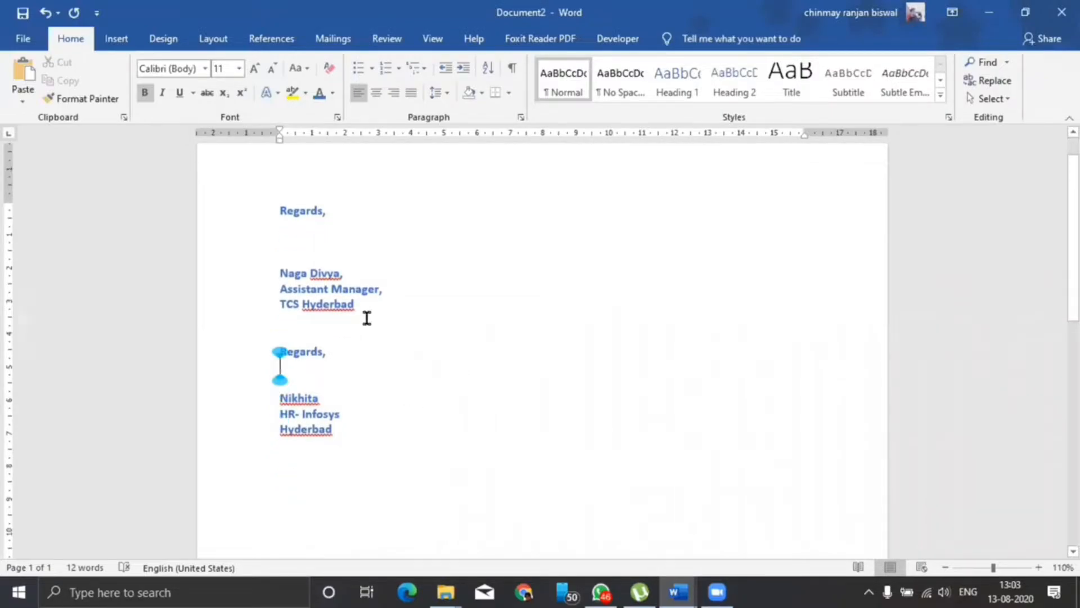
{"action": "left_click", "coordinate": [335, 304]}
{"action": "type", "text": "a"}
{"action": "left_click", "coordinate": [311, 428]}
{"action": "type", "text": "a"}
{"action": "left_click_drag", "start_coordinate": [272, 208], "coordinate": [381, 299]}
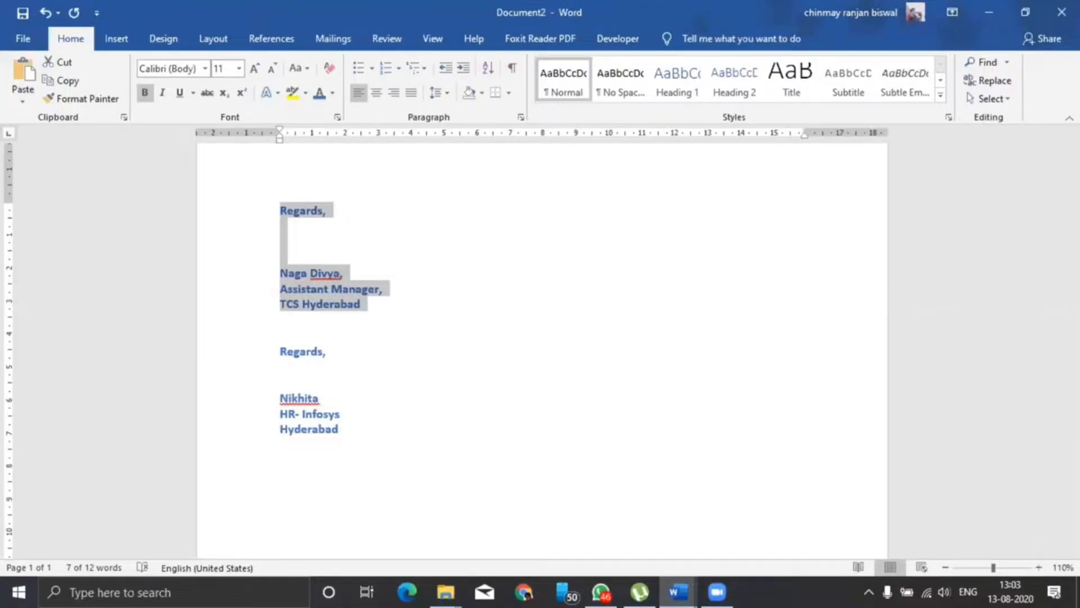
Save the first Regards signature block to the Quick Part Gallery under the person's first name.
{"action": "left_click_drag", "start_coordinate": [280, 211], "coordinate": [369, 311]}
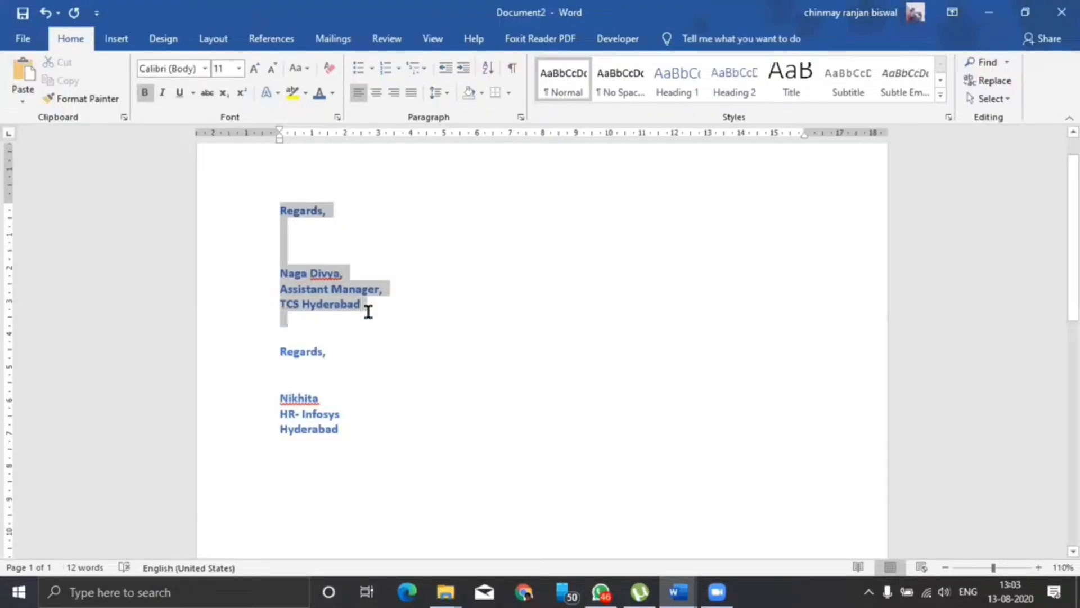
{"action": "left_click", "coordinate": [116, 40]}
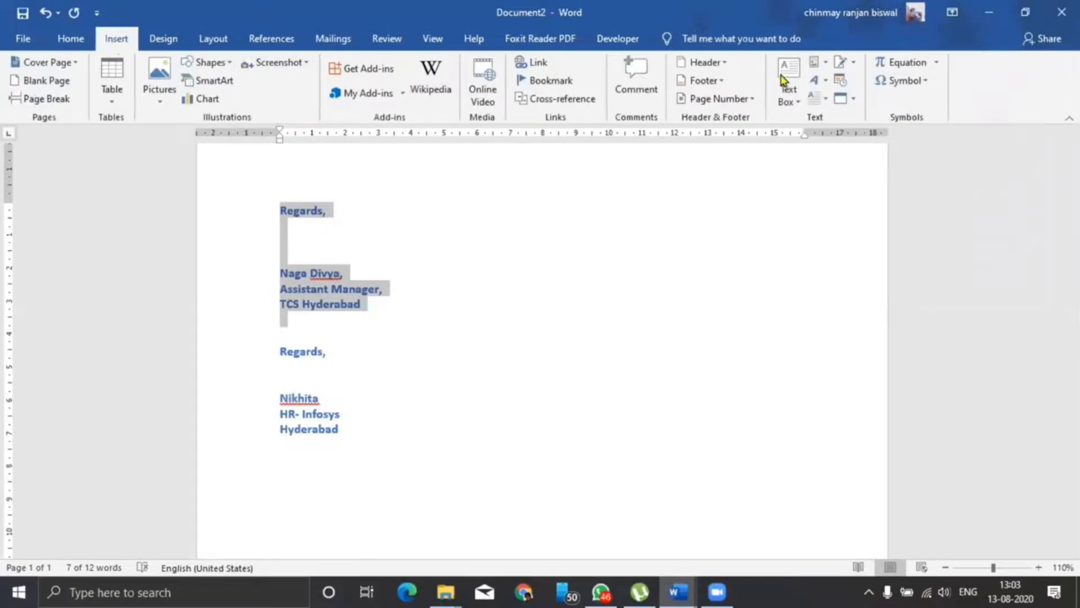
{"action": "left_click", "coordinate": [825, 66]}
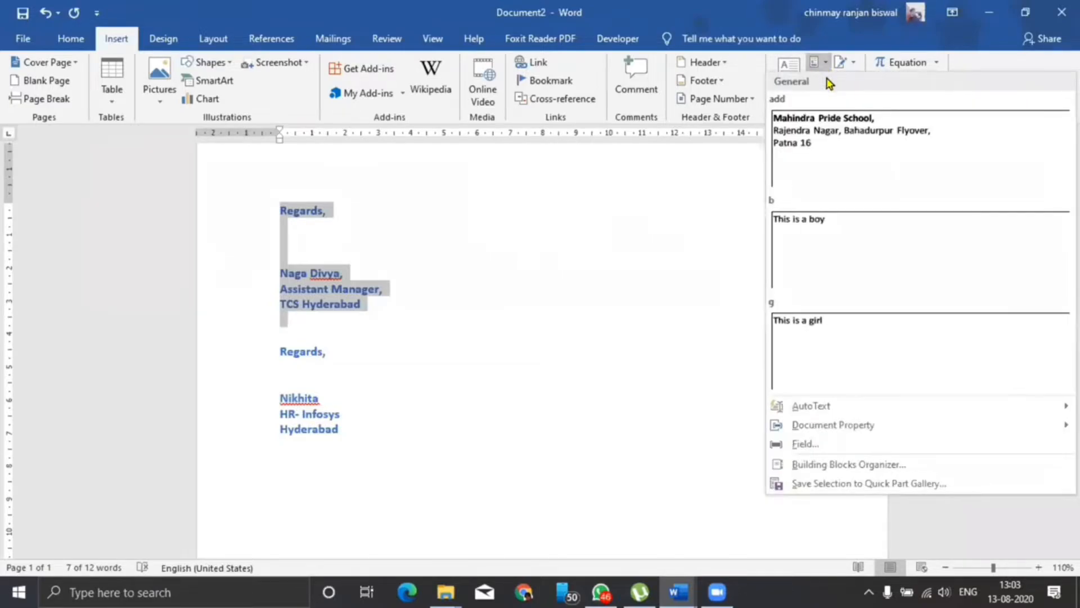
{"action": "left_click", "coordinate": [846, 485]}
{"action": "left_click_drag", "start_coordinate": [608, 191], "coordinate": [585, 234]}
{"action": "type", "text": "divya"}
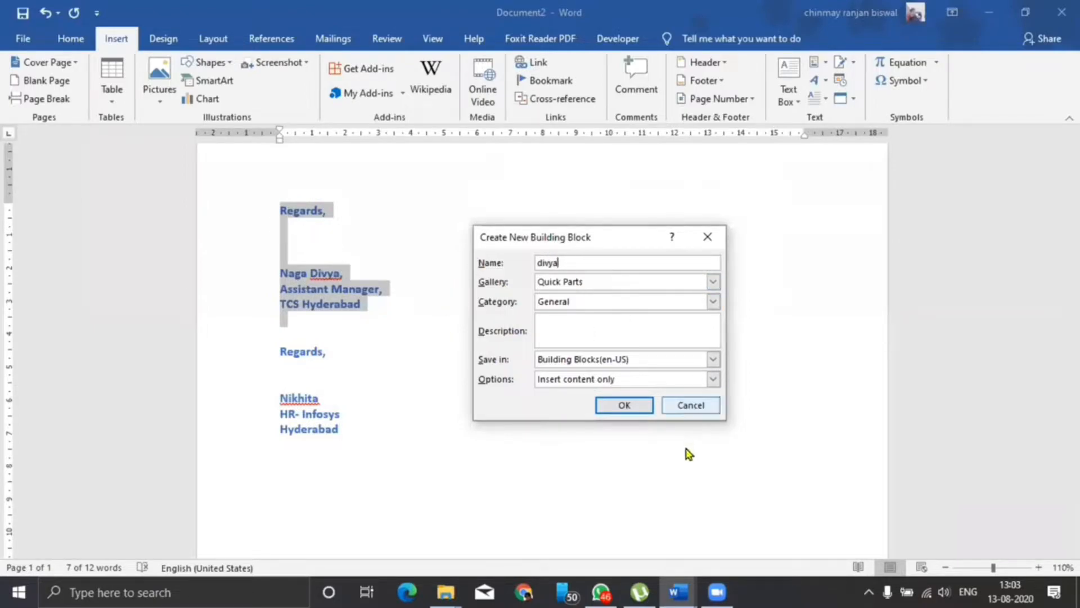
{"action": "left_click", "coordinate": [625, 406]}
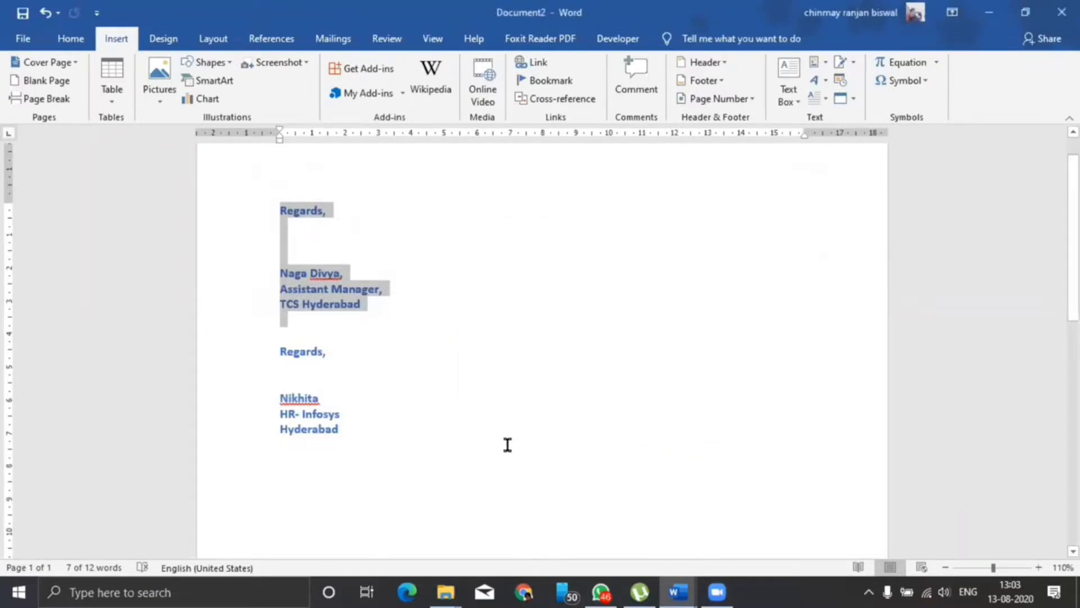
{"action": "left_click", "coordinate": [338, 416]}
Save the second signature block as a Quick Part under its person's first name, then clear the page.
{"action": "left_click_drag", "start_coordinate": [282, 354], "coordinate": [342, 426]}
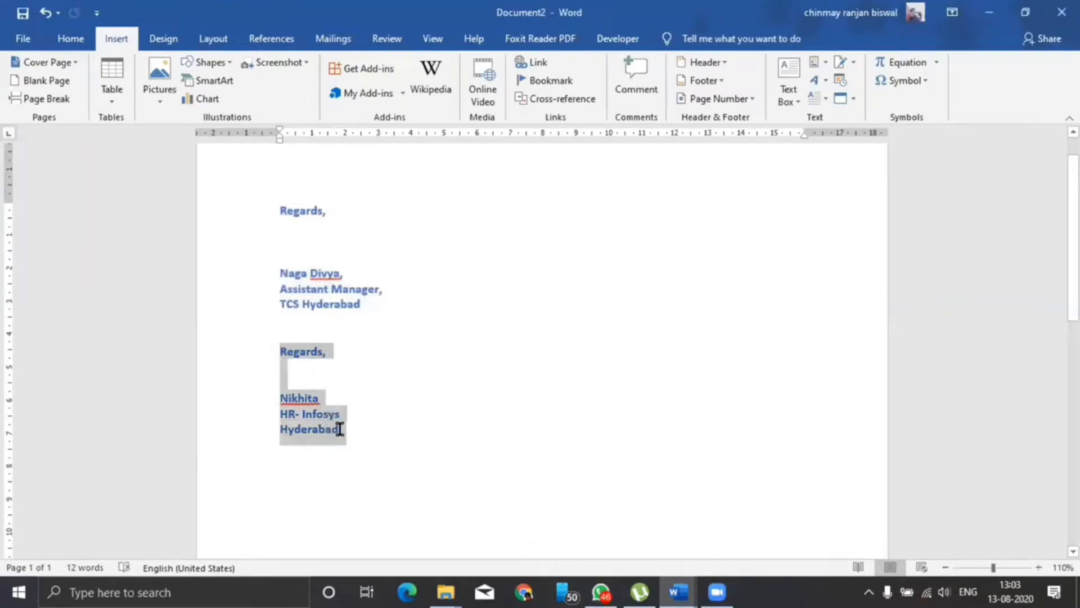
{"action": "left_click", "coordinate": [822, 69]}
{"action": "left_click", "coordinate": [821, 484]}
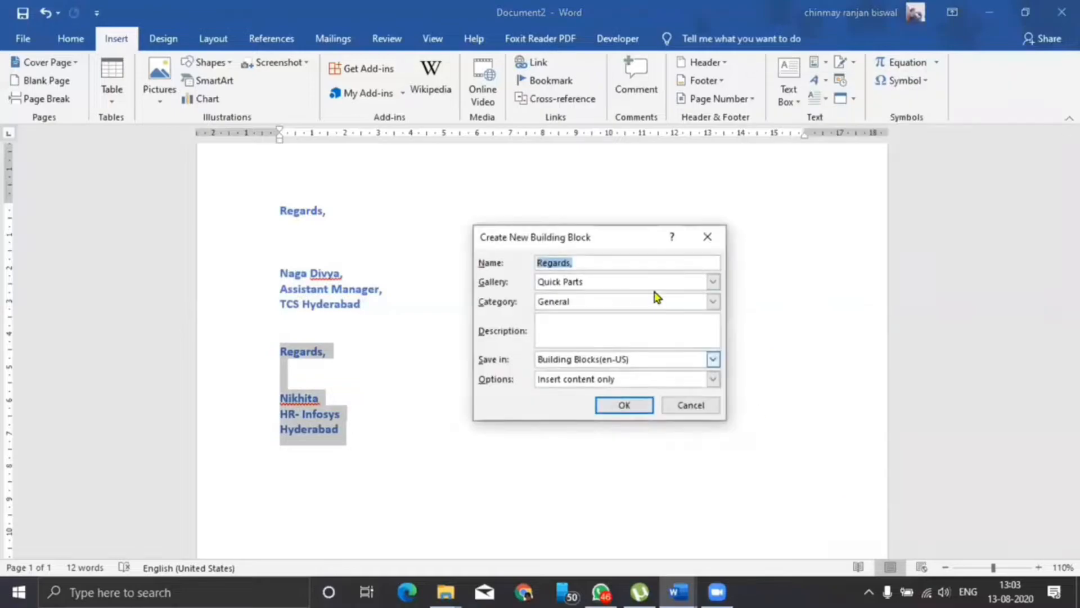
{"action": "type", "text": "nikita"}
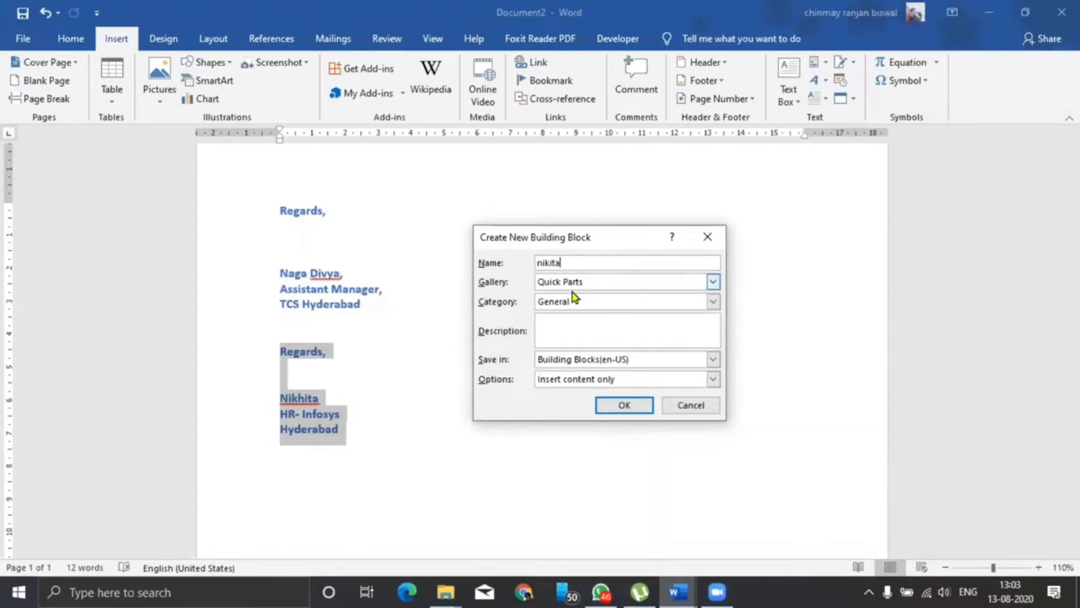
{"action": "left_click", "coordinate": [627, 412]}
{"action": "left_click", "coordinate": [508, 429]}
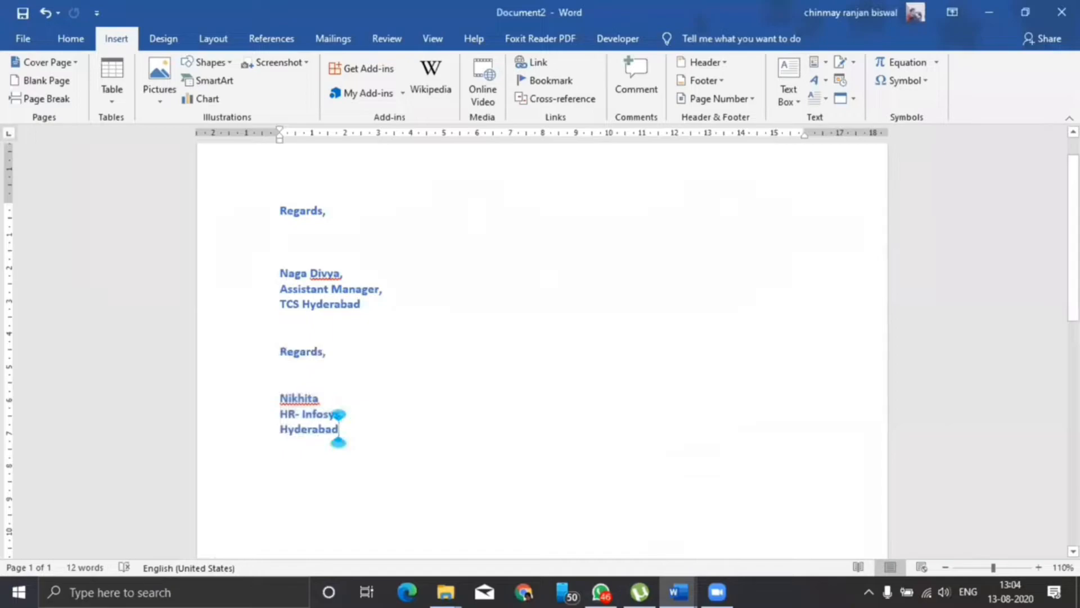
{"action": "key", "text": "ctrl+a"}
{"action": "key", "text": "Delete"}
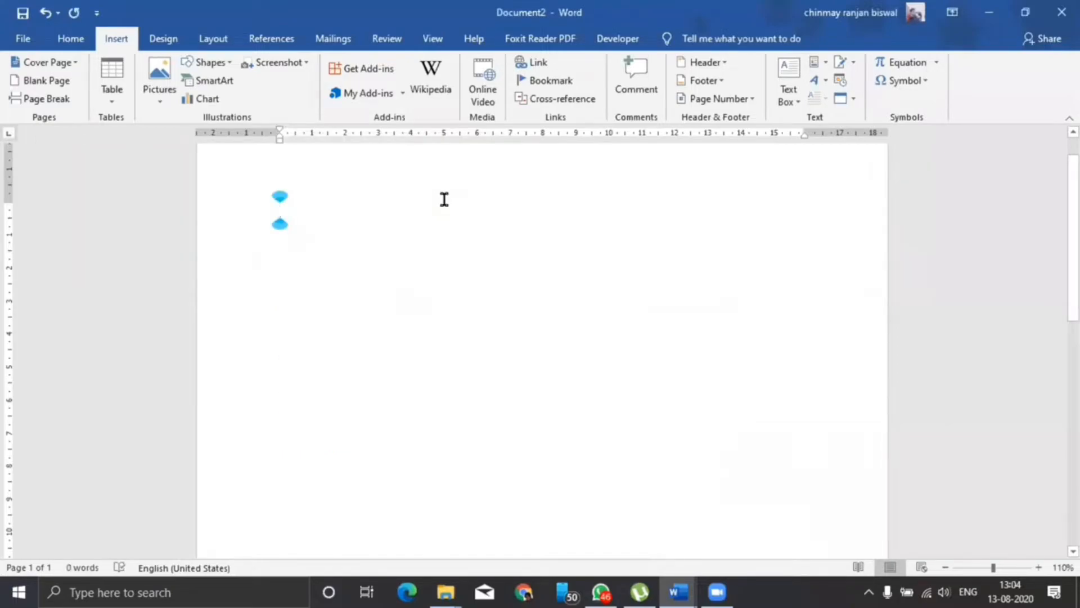
Insert three copies of the first signature by typing its short name and pressing F3, then delete everything.
{"action": "type", "text": "divya"}
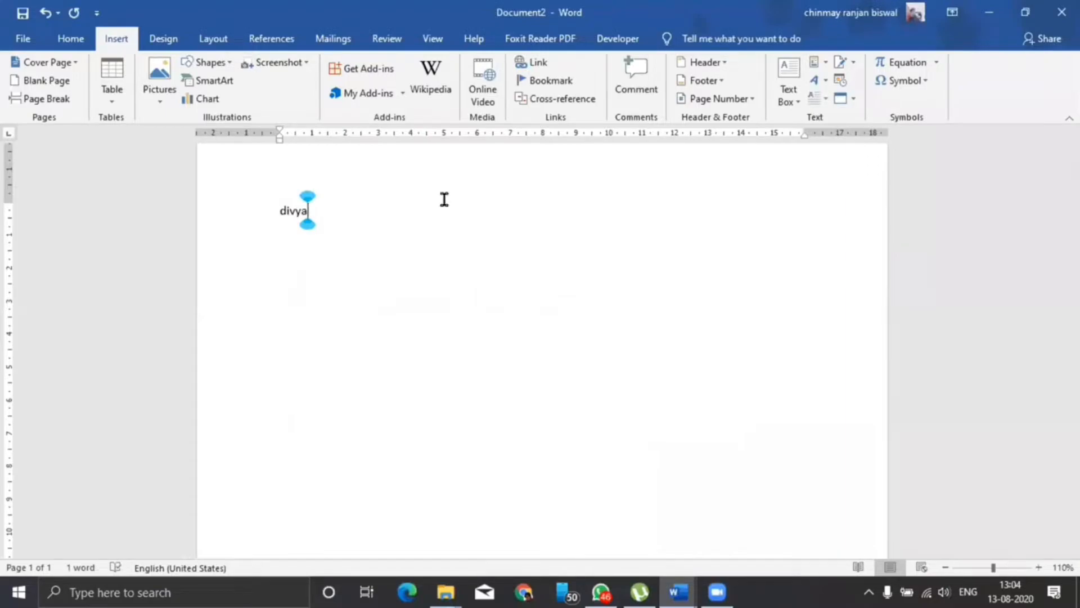
{"action": "key", "text": "F3"}
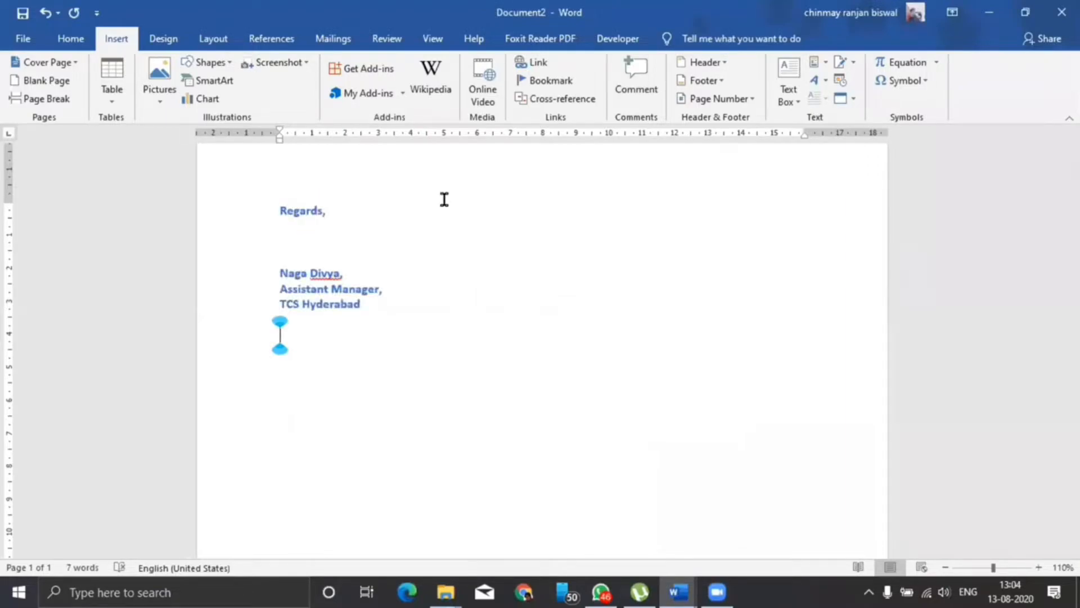
{"action": "type", "text": "divya"}
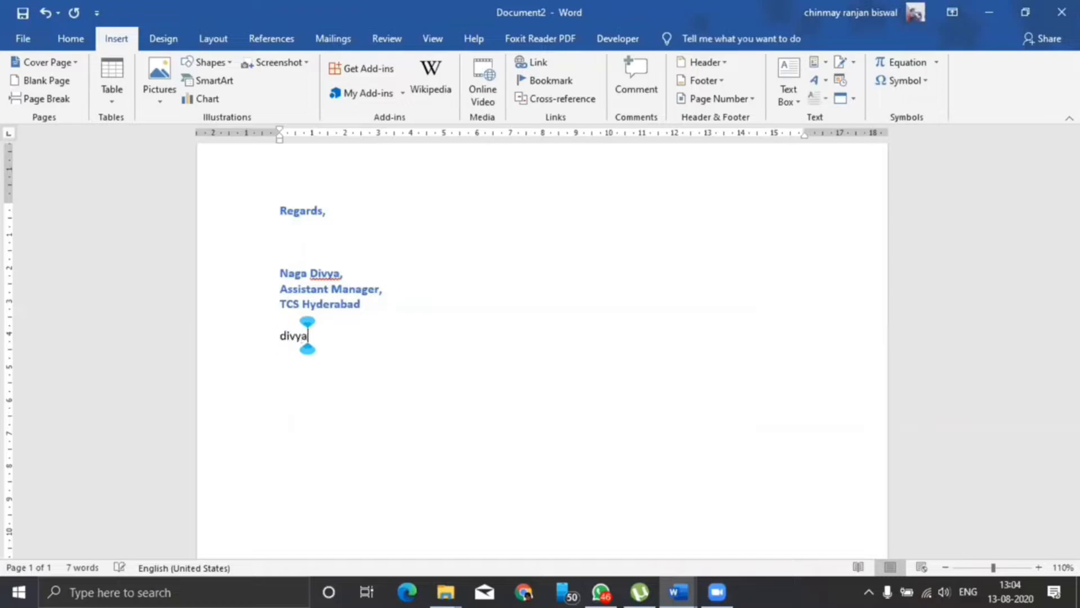
{"action": "key", "text": "F3"}
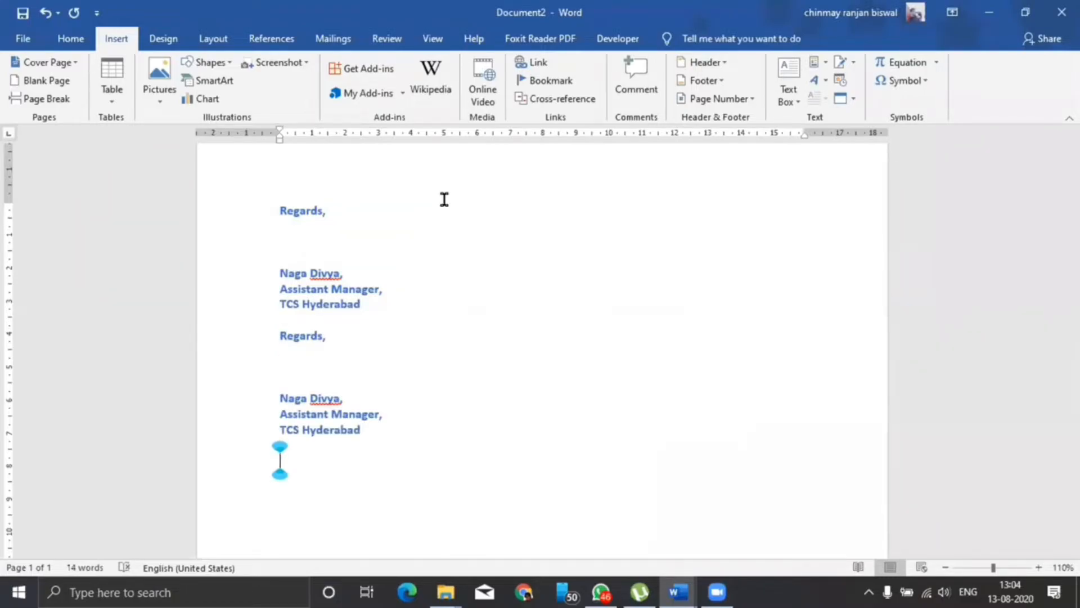
{"action": "key", "text": "Return"}
{"action": "key", "text": "Return"}
{"action": "type", "text": "divya"}
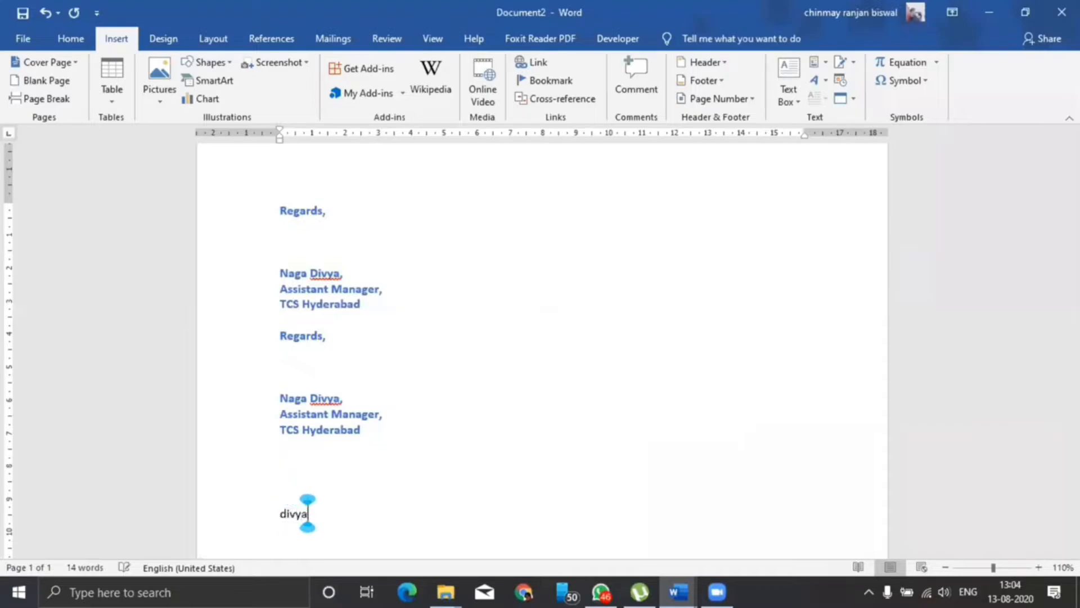
{"action": "key", "text": "F3"}
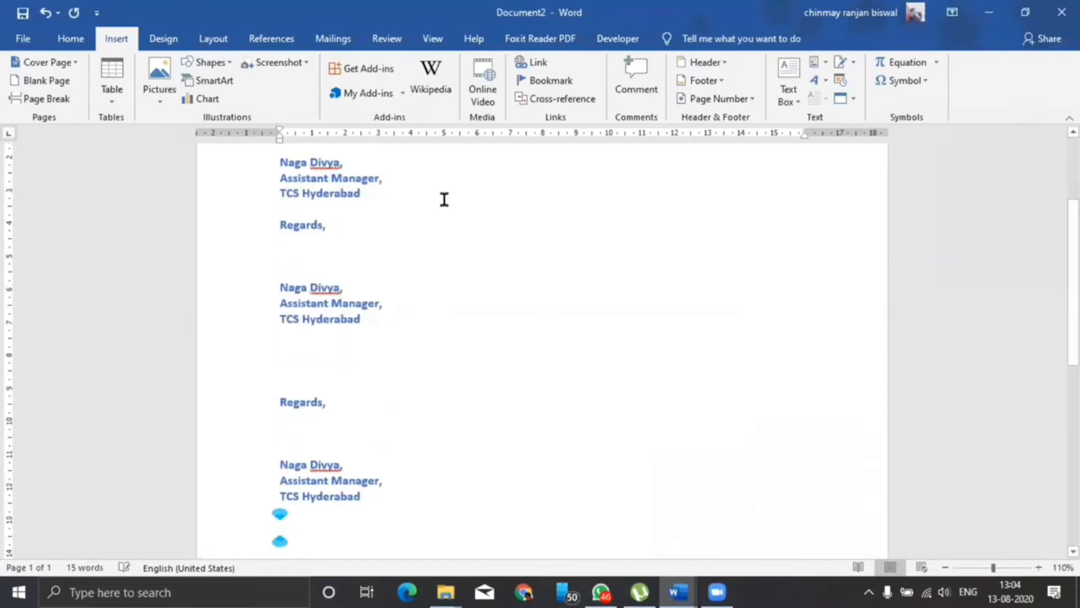
{"action": "scroll", "coordinate": [480, 384], "scroll_direction": "up", "scroll_amount": 3}
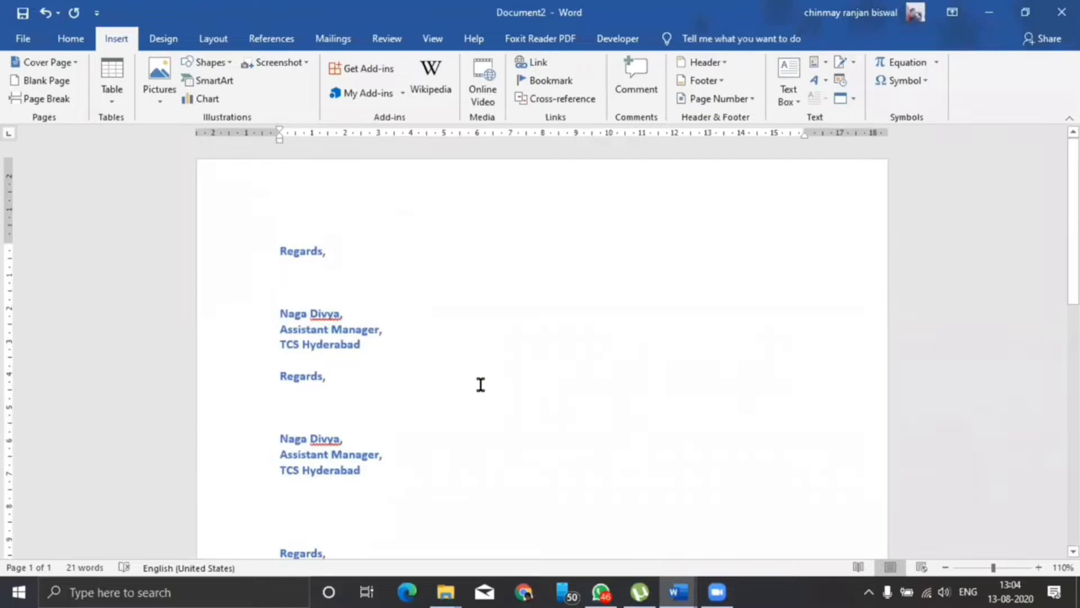
{"action": "key", "text": "ctrl+a"}
{"action": "key", "text": "Delete"}
Insert two copies of the second signature via its short name and F3, then clear the page.
{"action": "type", "text": "nikita"}
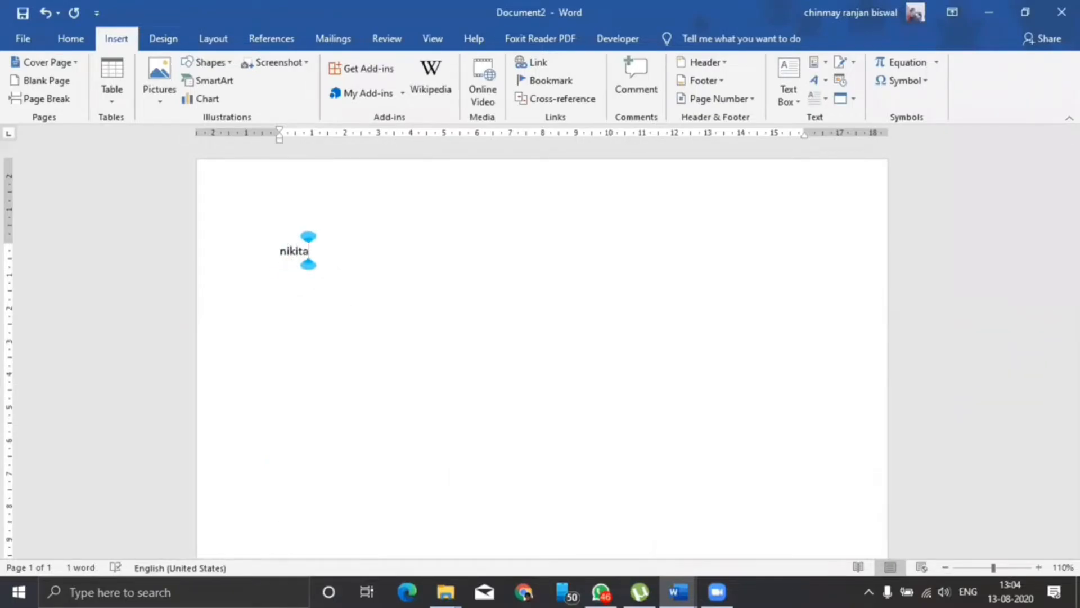
{"action": "key", "text": "F3"}
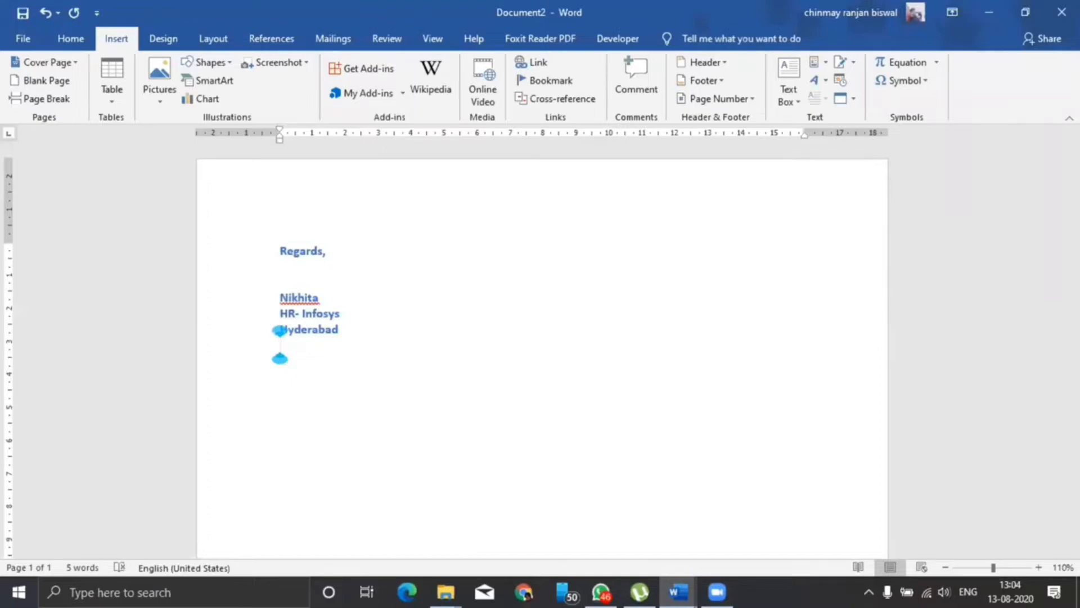
{"action": "key", "text": "Return"}
{"action": "type", "text": "nikita"}
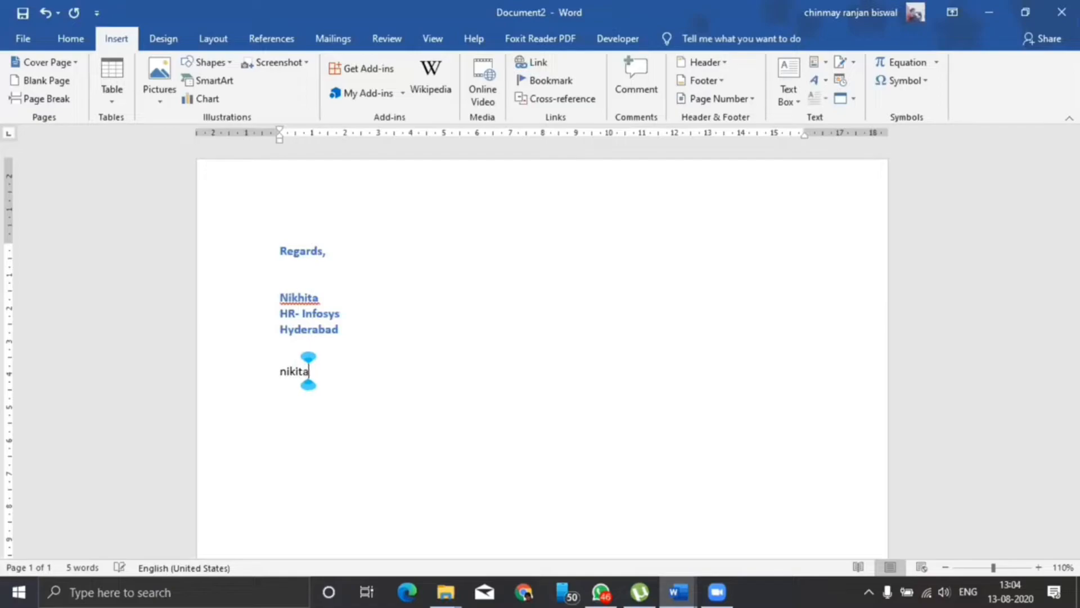
{"action": "key", "text": "F3"}
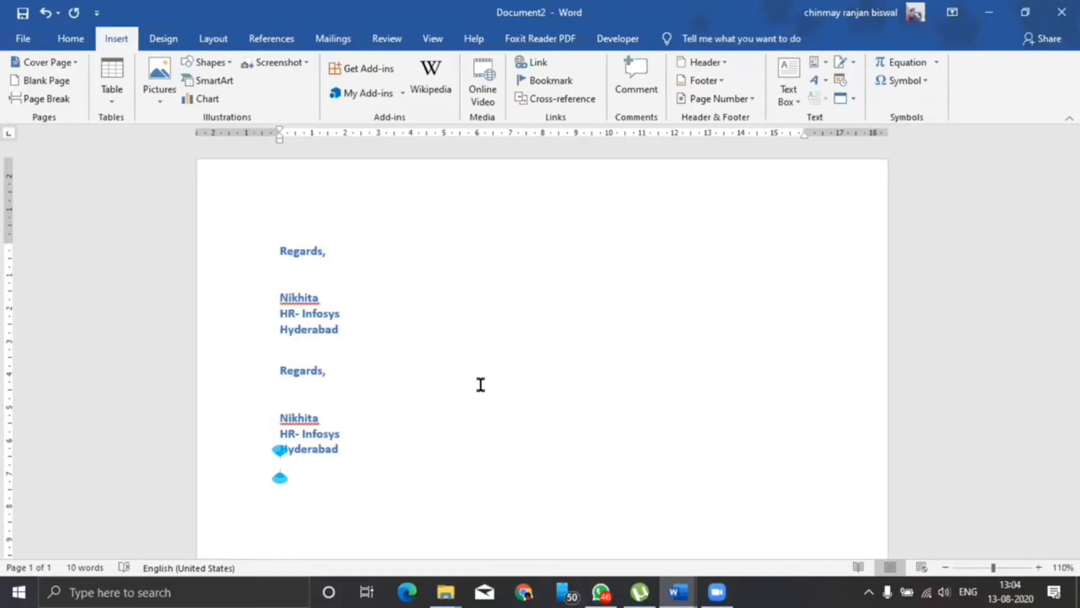
{"action": "key", "text": "ctrl+a"}
{"action": "key", "text": "BackSpace"}
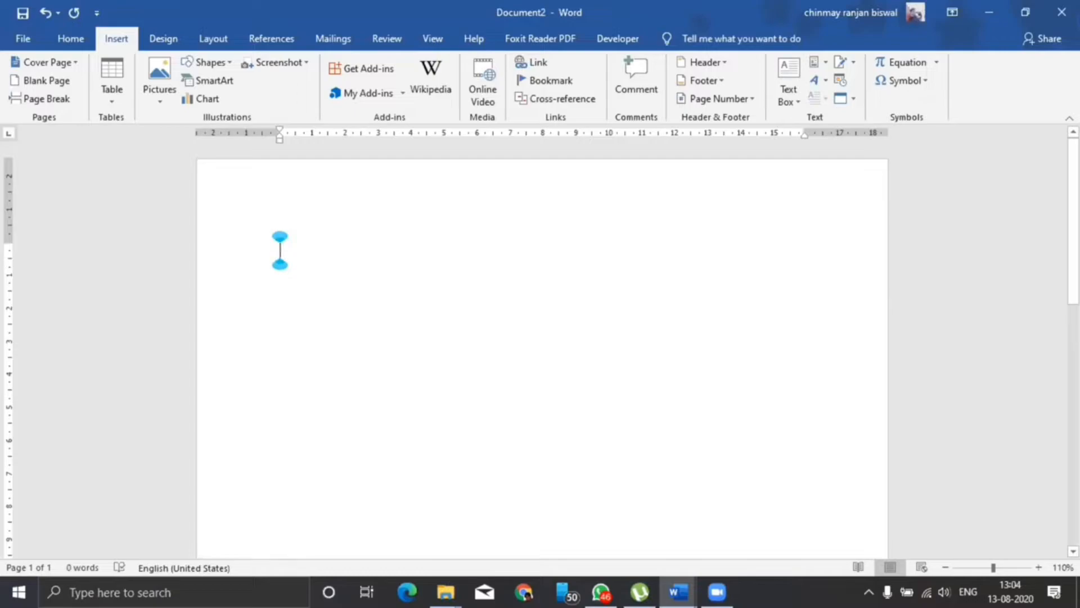
Insert a 5×4 table with headers S.no, Name of the student, Course, Address, Contact No.
{"action": "left_click", "coordinate": [112, 81]}
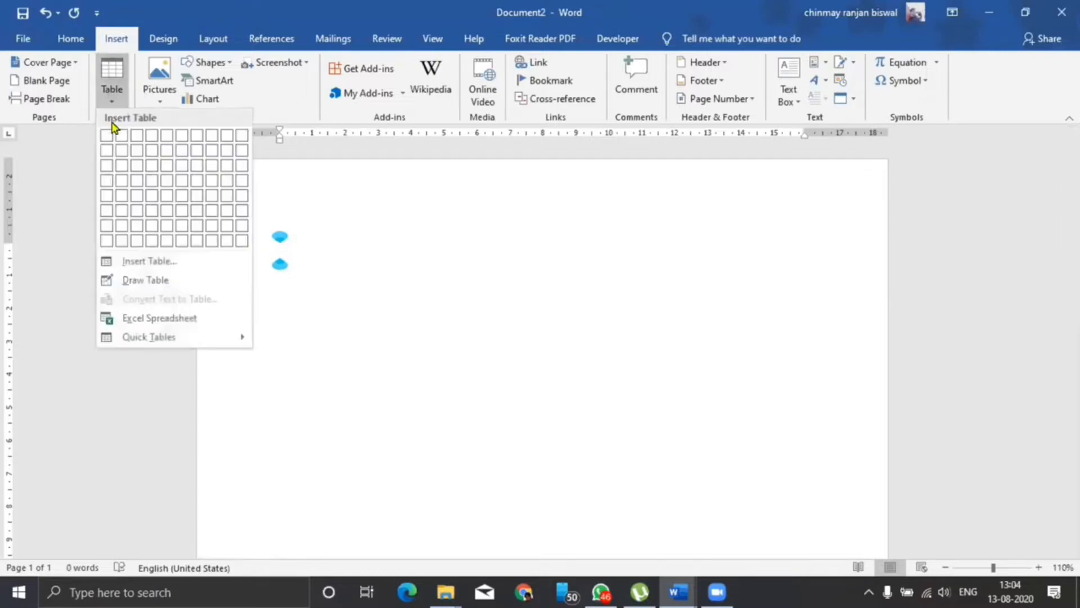
{"action": "left_click", "coordinate": [167, 181]}
{"action": "type", "text": "S."}
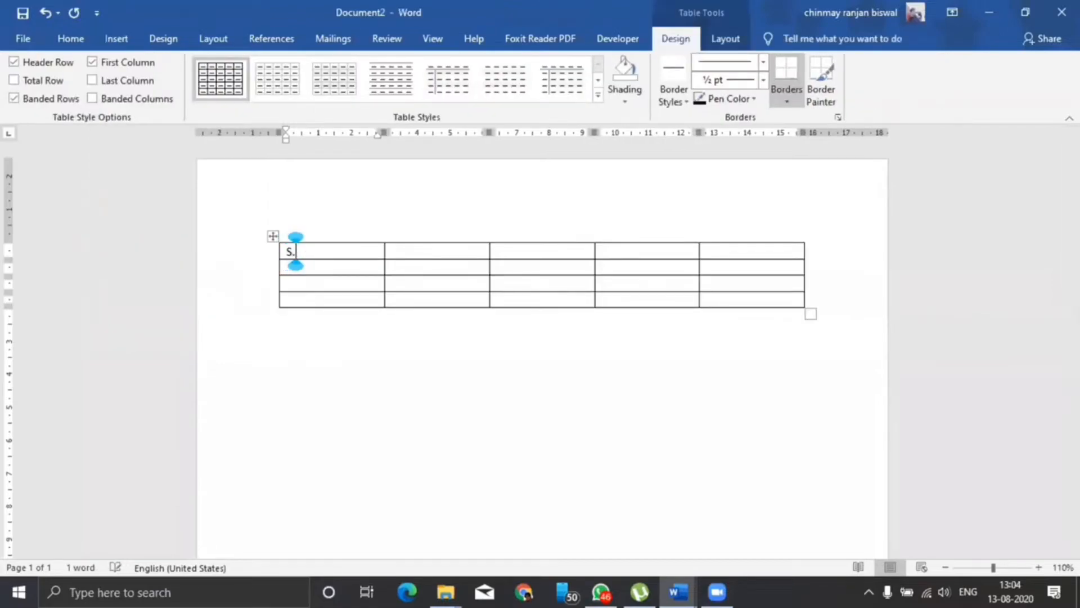
{"action": "type", "text": "noName"}
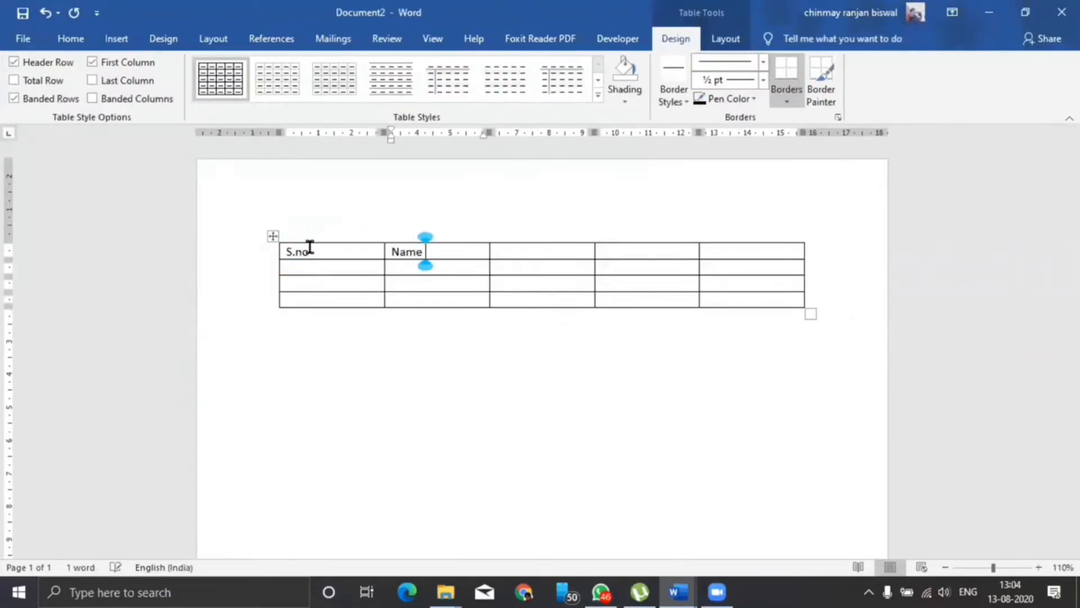
{"action": "type", "text": " of the student"}
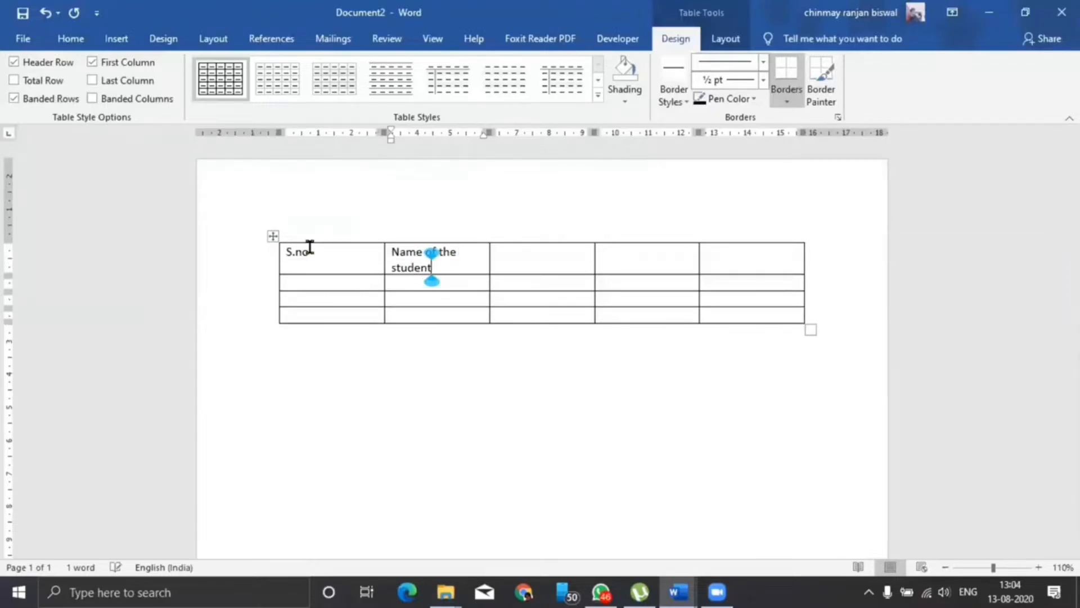
{"action": "key", "text": "Tab"}
{"action": "type", "text": "Course"}
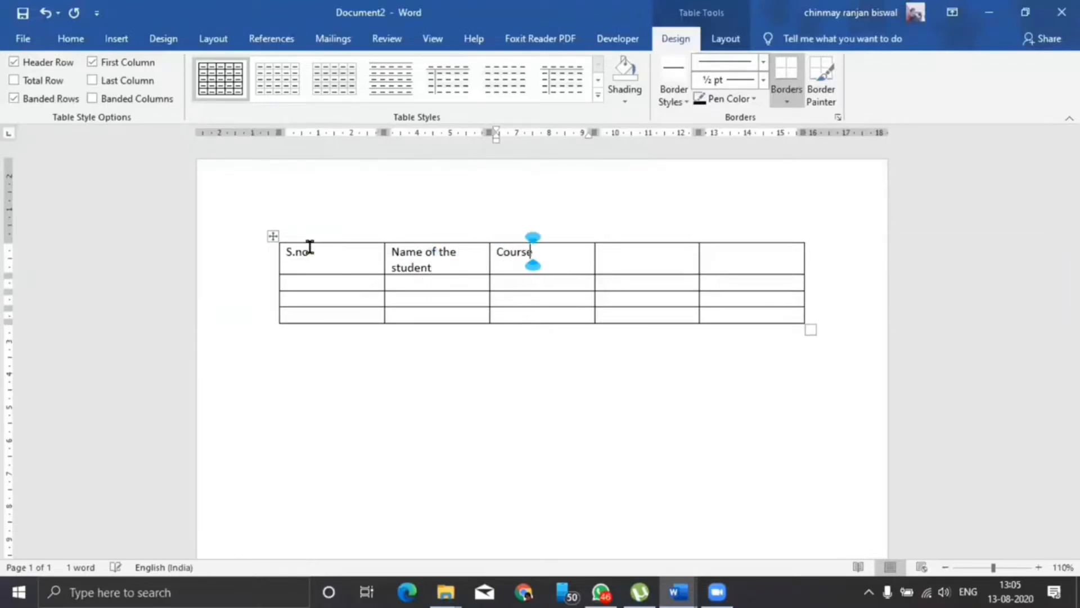
{"action": "key", "text": "Tab"}
{"action": "type", "text": "Address"}
{"action": "key", "text": "Tab"}
{"action": "type", "text": "Contact No"}
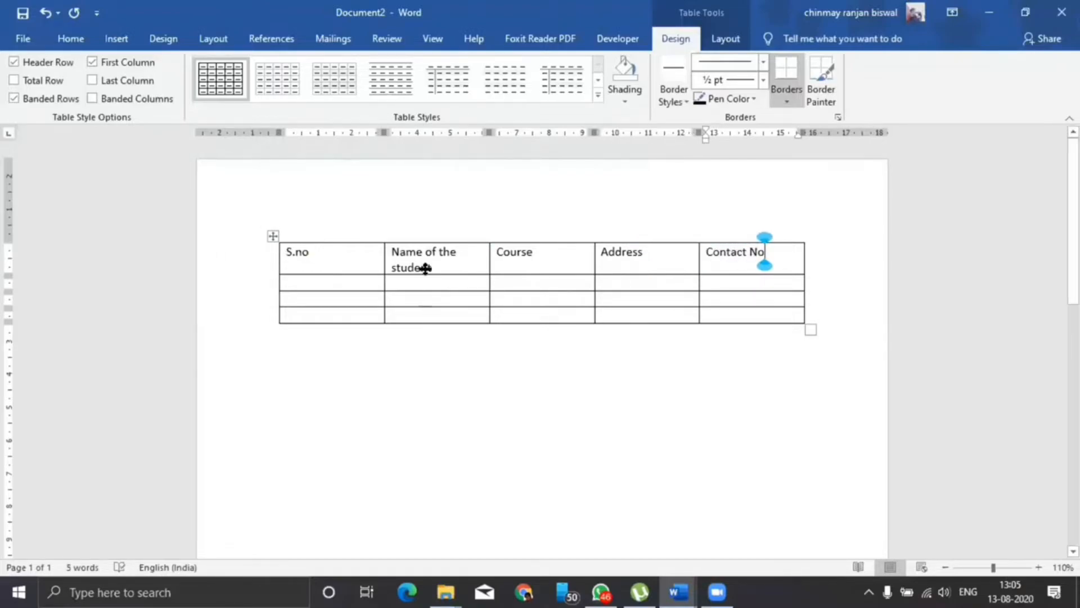
{"action": "left_click_drag", "start_coordinate": [374, 256], "coordinate": [747, 247]}
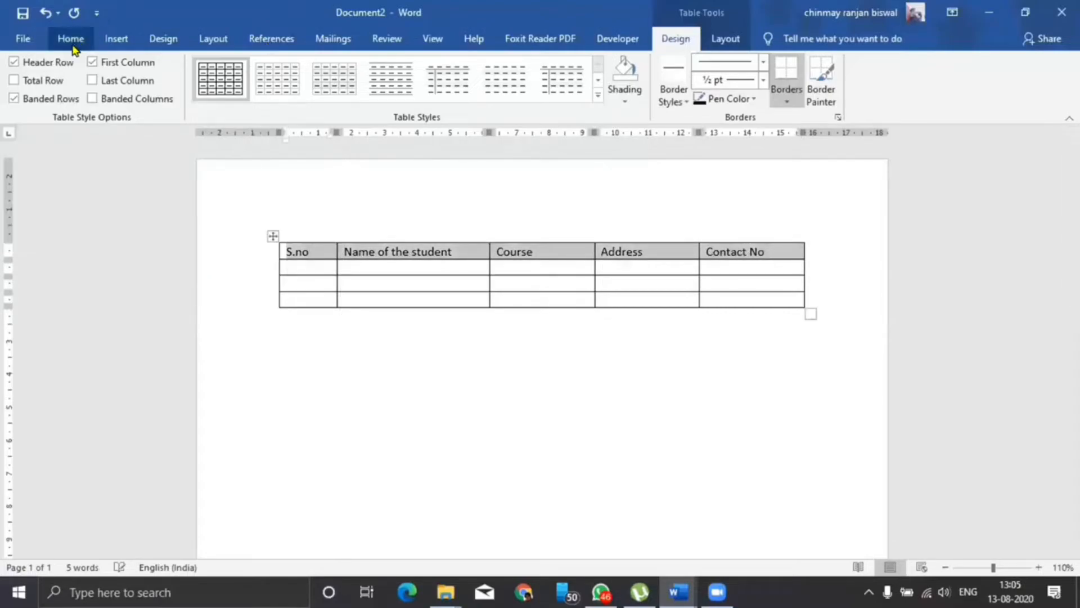
Apply dark-blue shading to the table's header row, then select the table.
{"action": "left_click", "coordinate": [70, 38]}
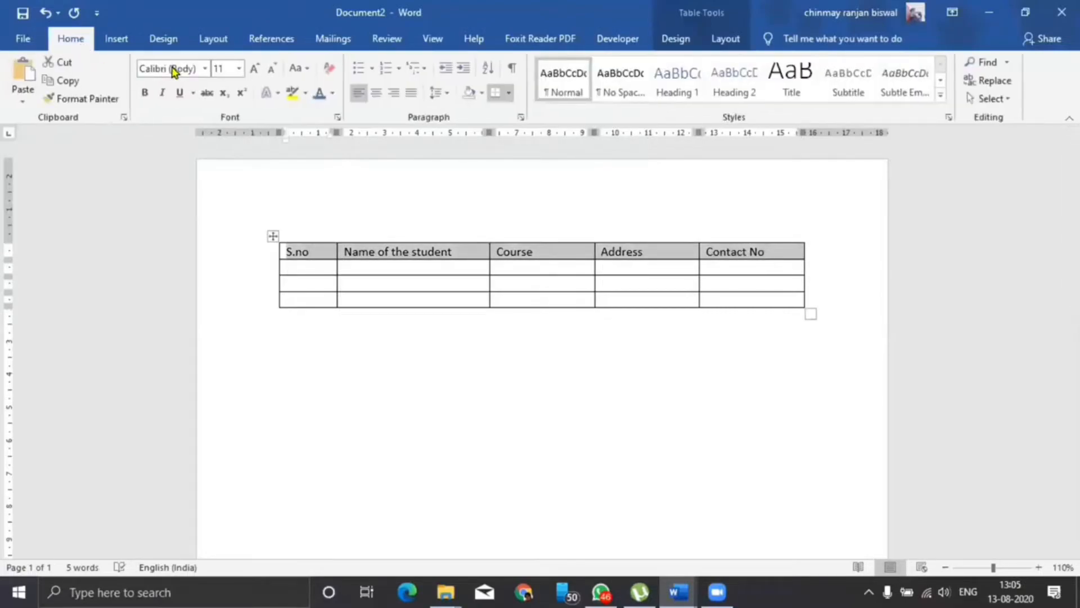
{"action": "left_click", "coordinate": [482, 94]}
{"action": "left_click", "coordinate": [522, 185]}
{"action": "left_click", "coordinate": [631, 437]}
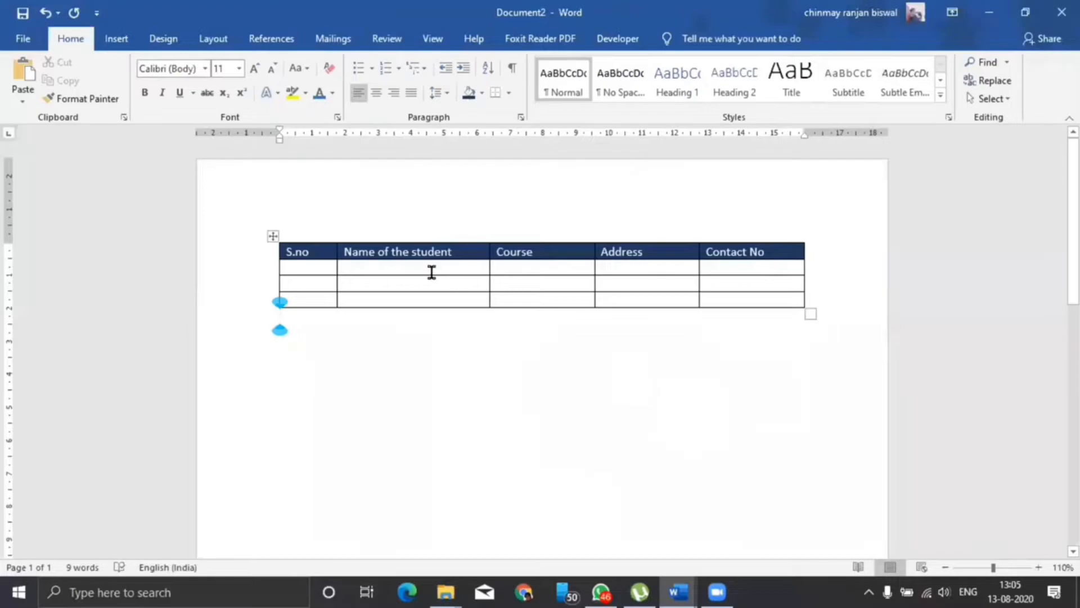
{"action": "left_click", "coordinate": [272, 238]}
Save the table as a building block under a short name in the Tables gallery, then delete it.
{"action": "left_click", "coordinate": [118, 38]}
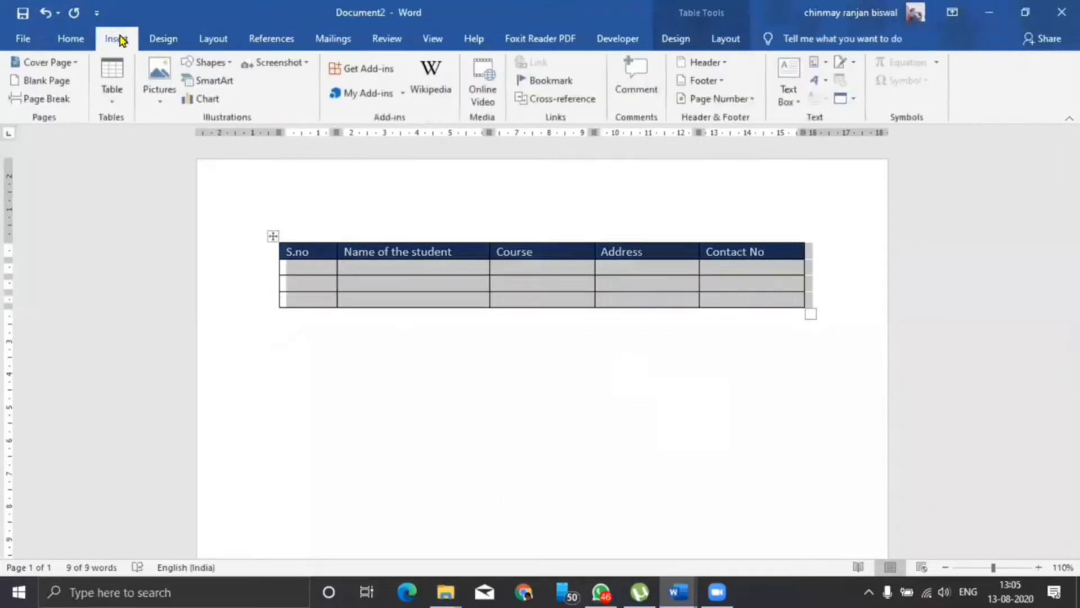
{"action": "left_click", "coordinate": [820, 64]}
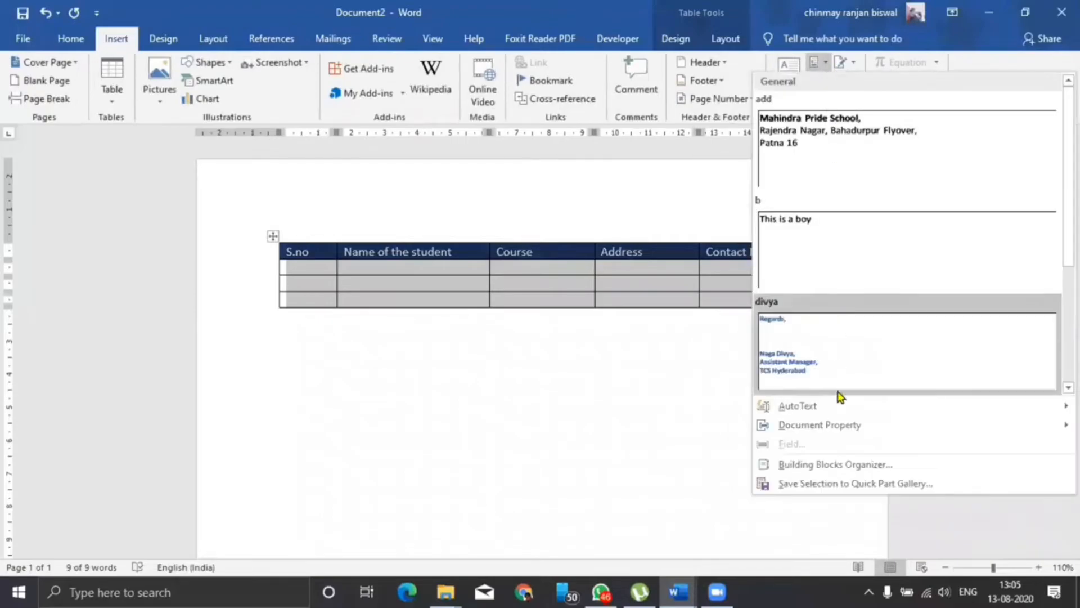
{"action": "left_click", "coordinate": [826, 485]}
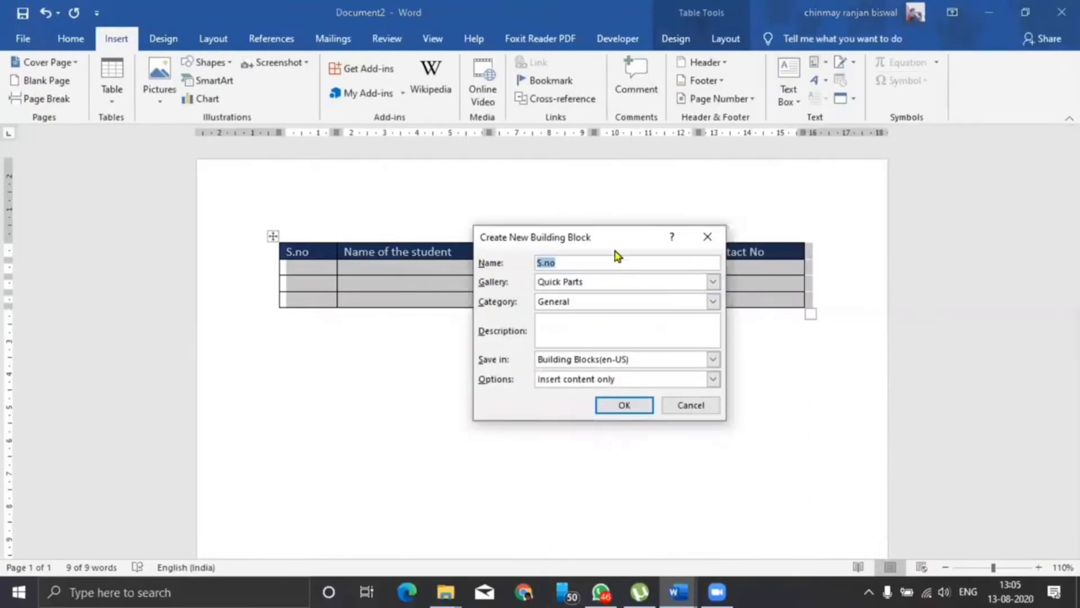
{"action": "left_click_drag", "start_coordinate": [608, 241], "coordinate": [550, 120]}
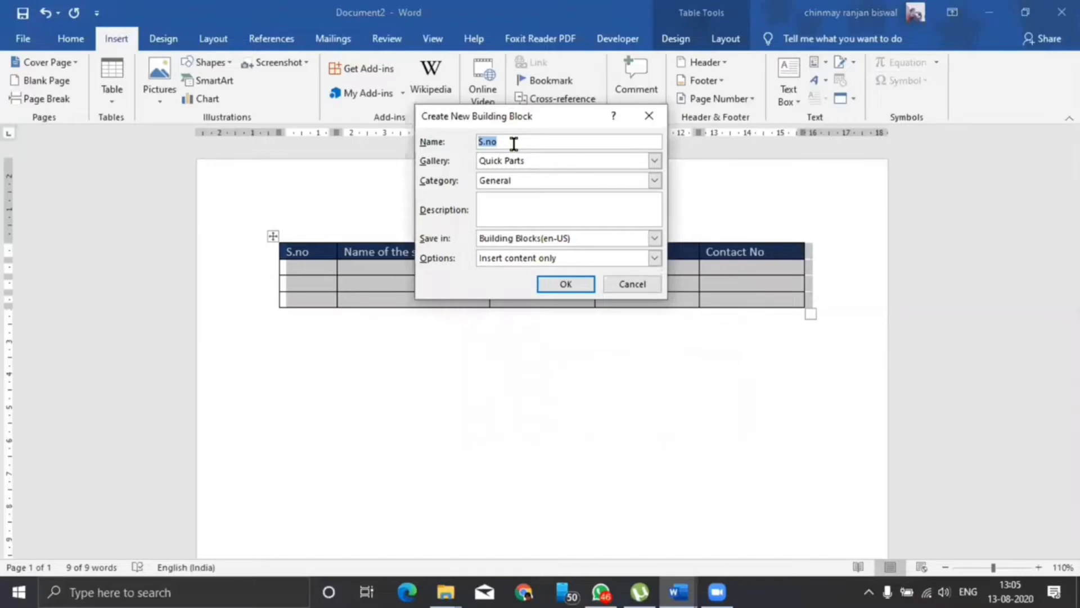
{"action": "type", "text": "jy"}
{"action": "left_click", "coordinate": [655, 161]}
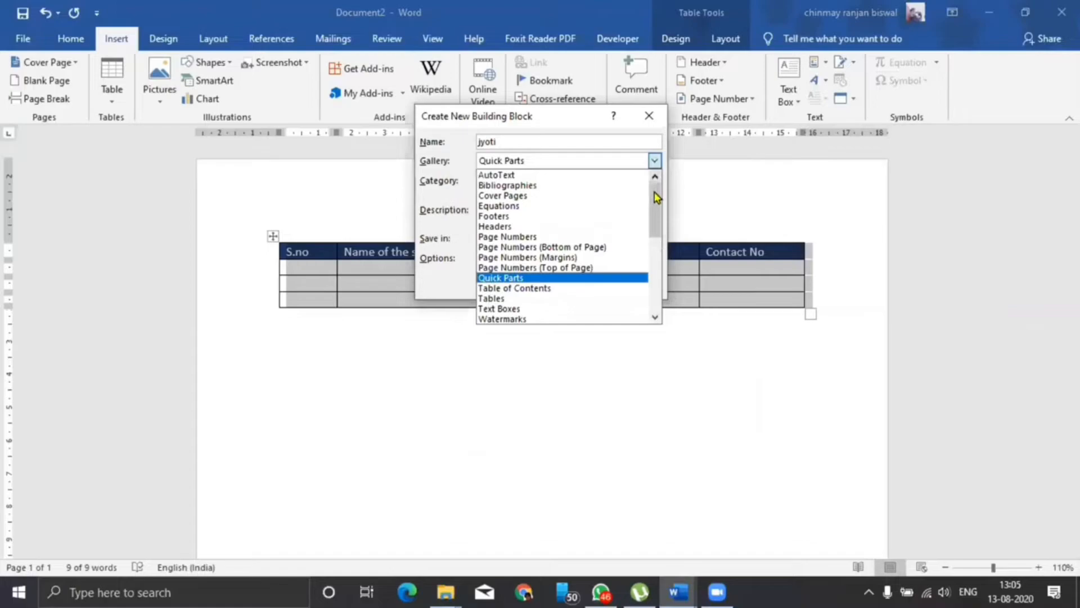
{"action": "left_click_drag", "start_coordinate": [656, 196], "coordinate": [654, 203]}
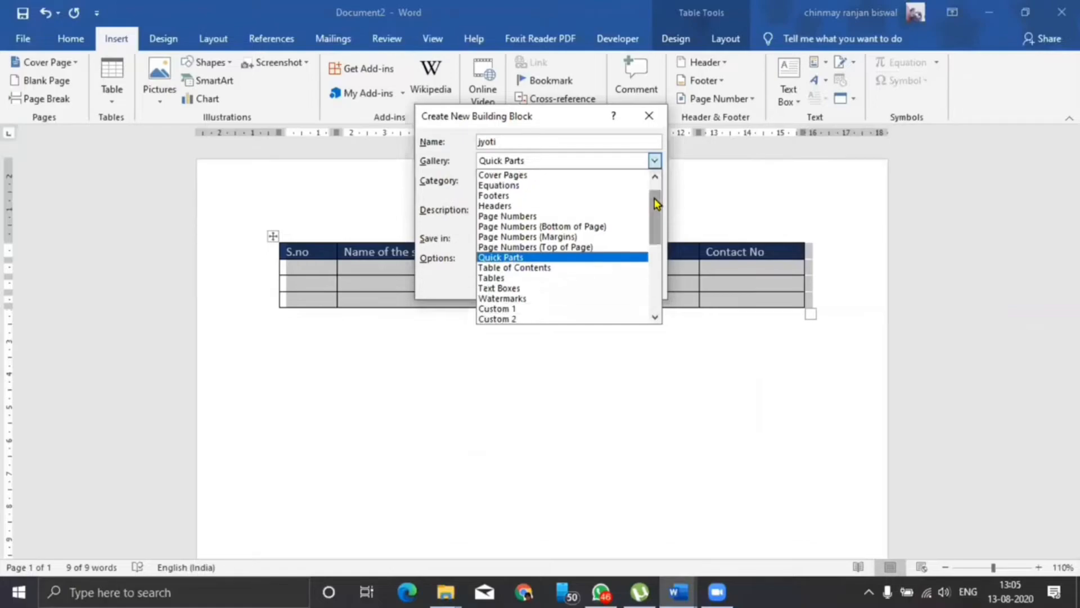
{"action": "left_click", "coordinate": [488, 280]}
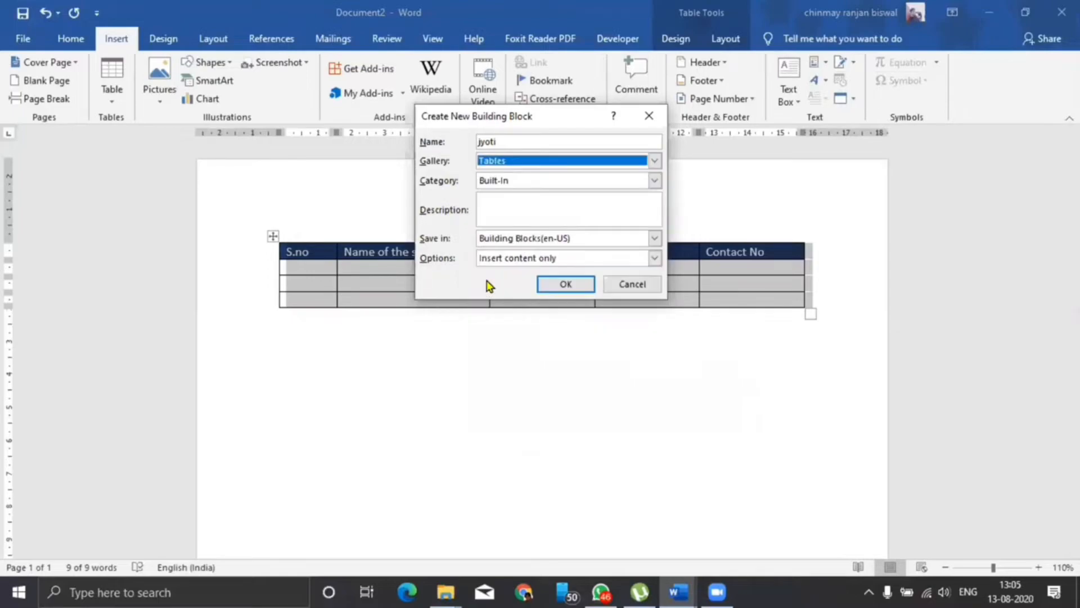
{"action": "left_click", "coordinate": [565, 284]}
{"action": "left_click", "coordinate": [269, 238]}
{"action": "key", "text": "BackSpace"}
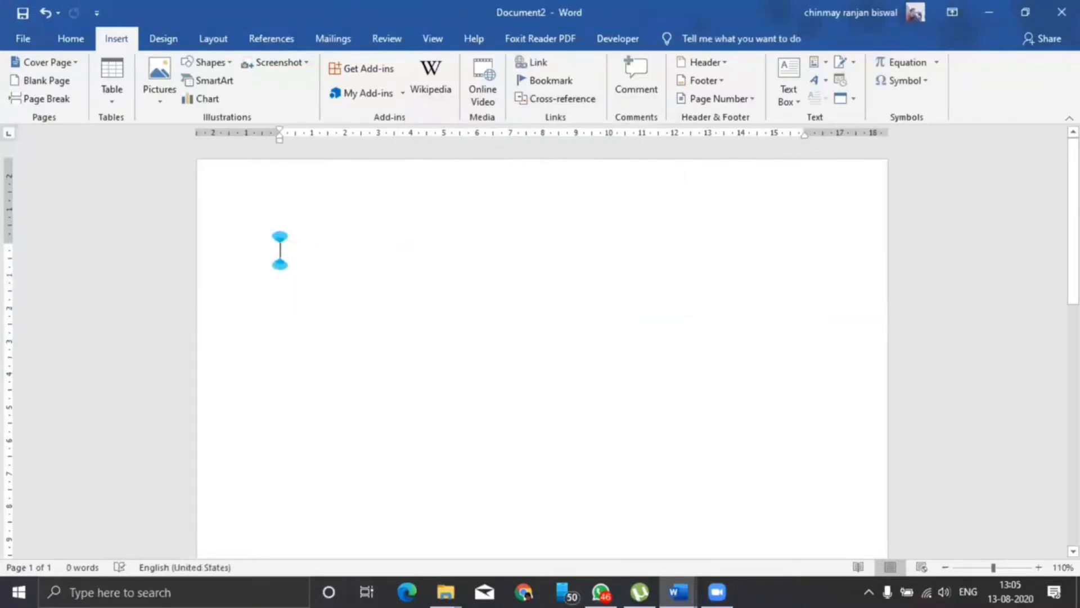
{"action": "type", "text": "jyoti"}
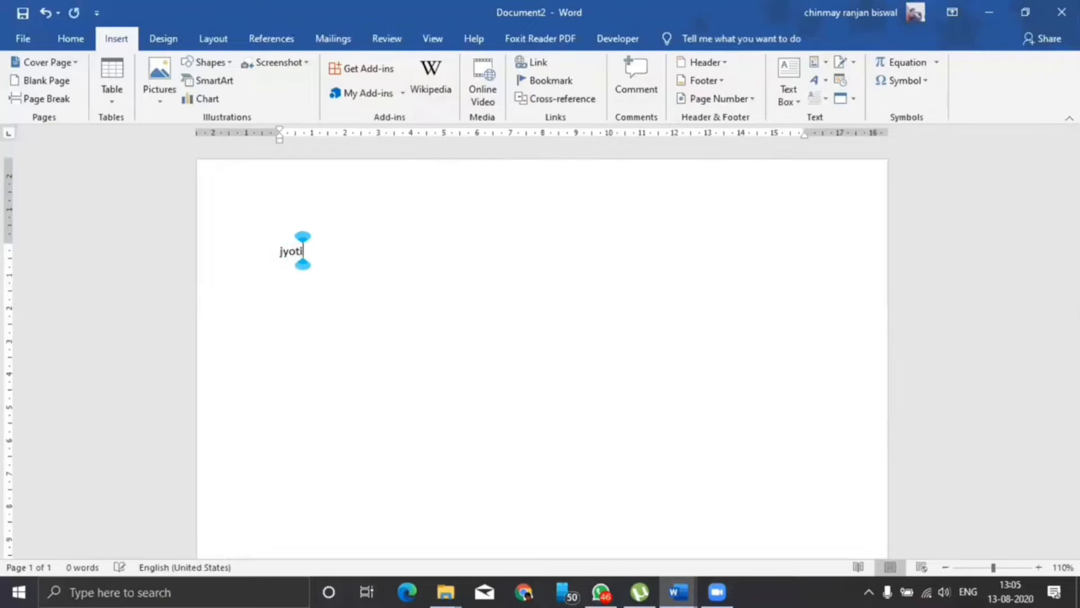
{"action": "key", "text": "F3"}
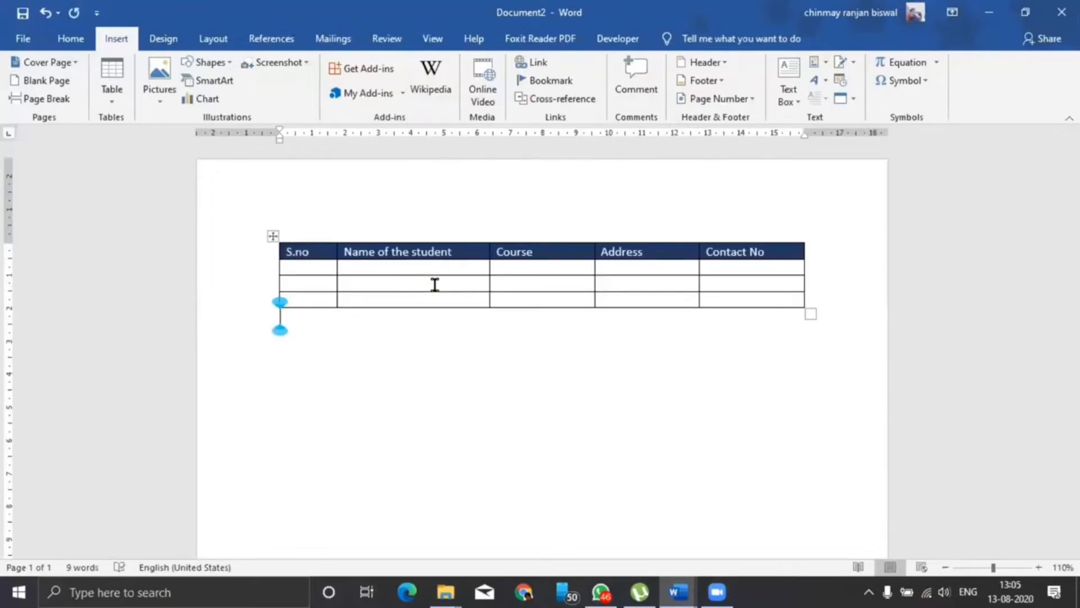
{"action": "type", "text": "jyti"}
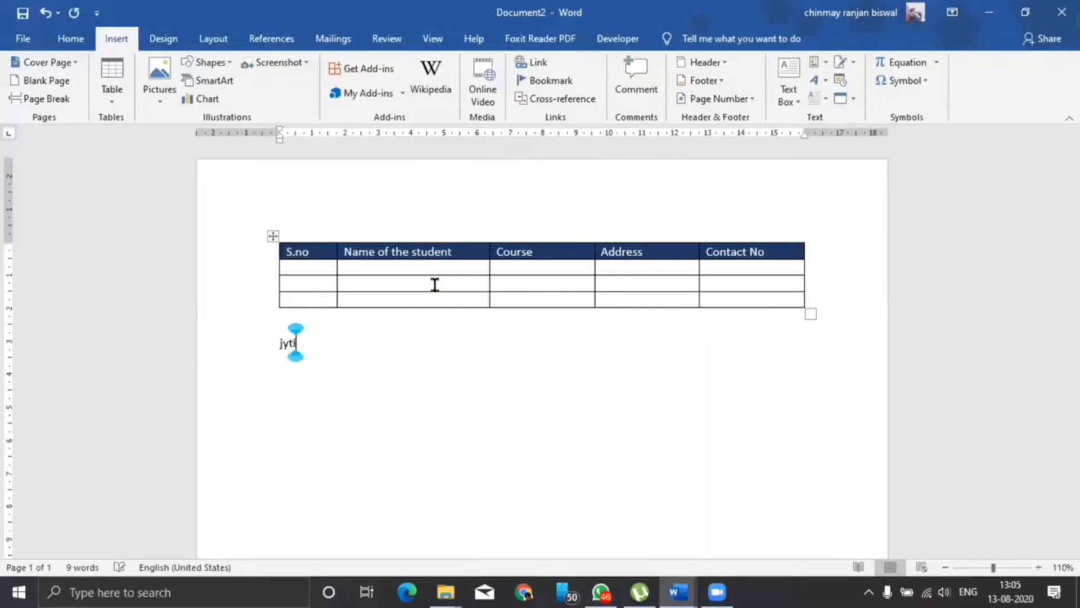
{"action": "key", "text": "F3"}
{"action": "key", "text": "BackSpace"}
{"action": "key", "text": "BackSpace"}
{"action": "type", "text": "oti"}
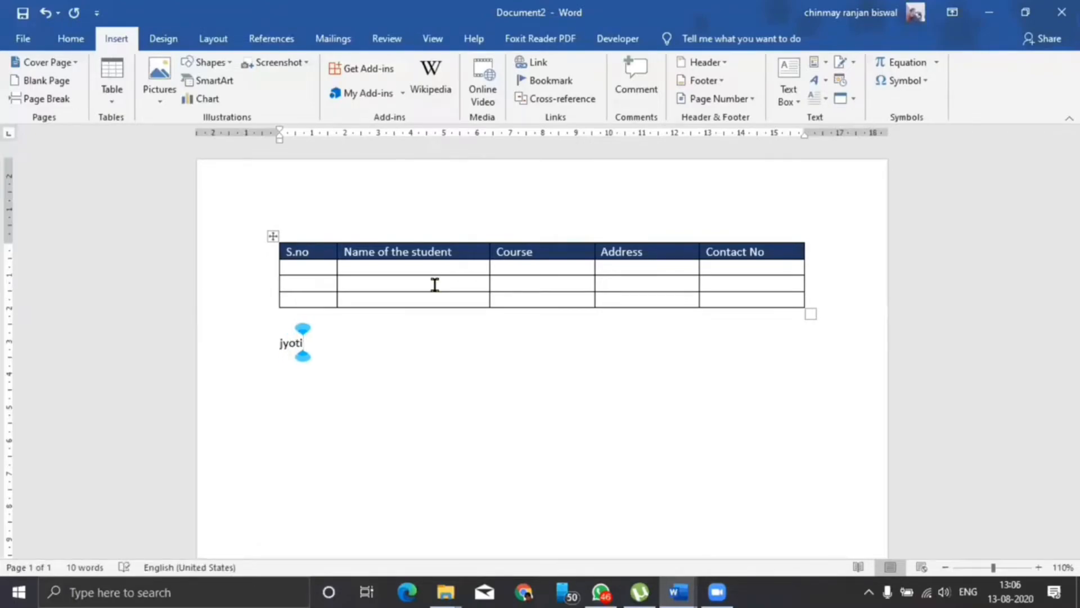
{"action": "key", "text": "F3"}
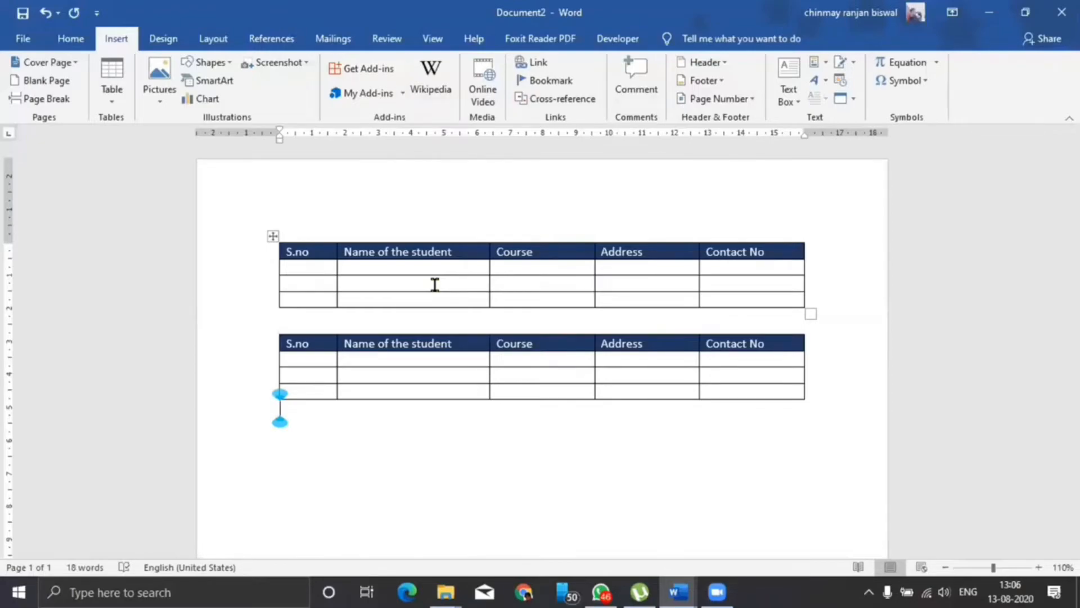
{"action": "key", "text": "ctrl+a"}
{"action": "key", "text": "Delete"}
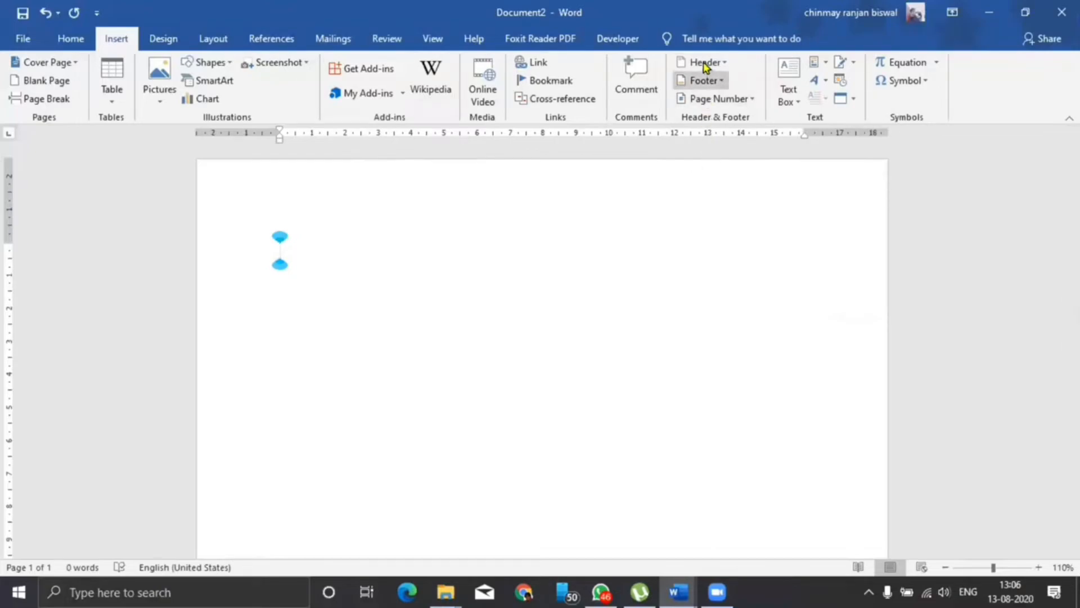
Show Insert > Table > Quick Tables and scroll to the saved student-details table.
{"action": "left_click", "coordinate": [109, 100]}
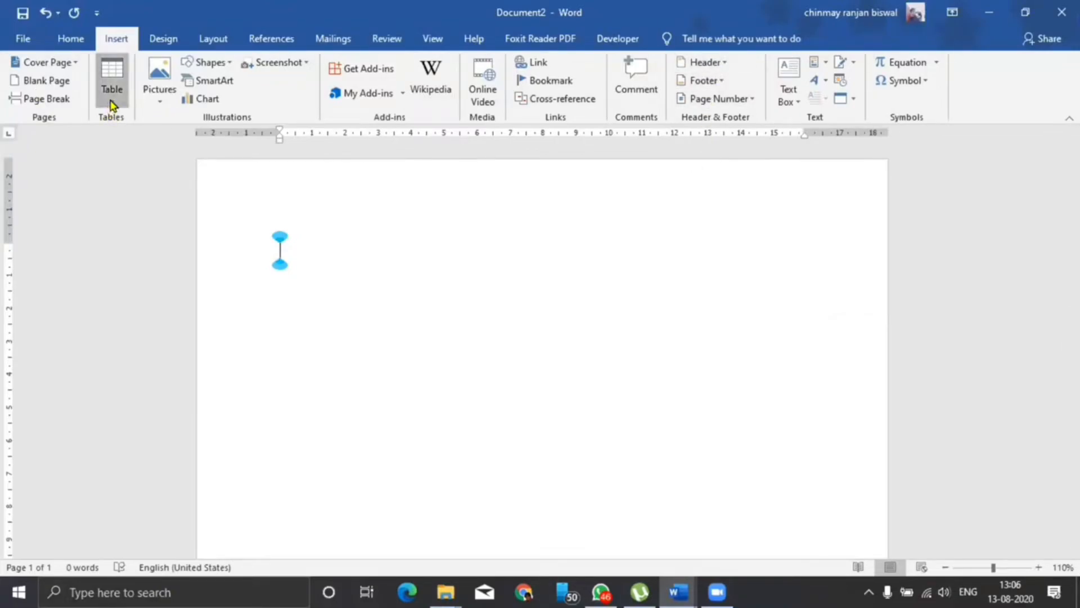
{"action": "mouse_move", "coordinate": [150, 339]}
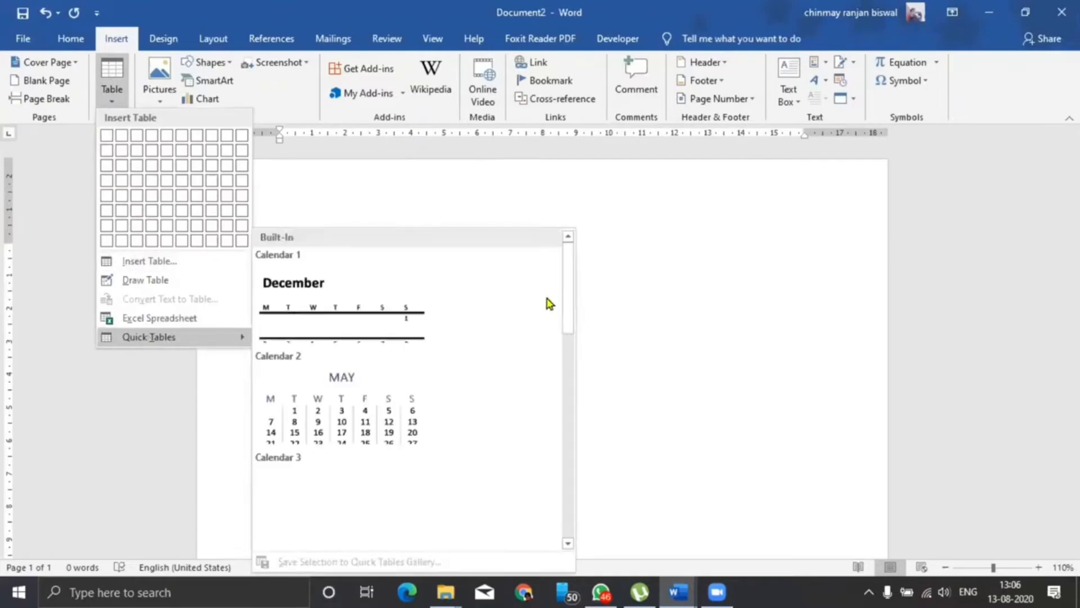
{"action": "left_click_drag", "start_coordinate": [572, 297], "coordinate": [575, 340]}
{"action": "scroll", "coordinate": [575, 342], "scroll_direction": "down", "scroll_amount": 5}
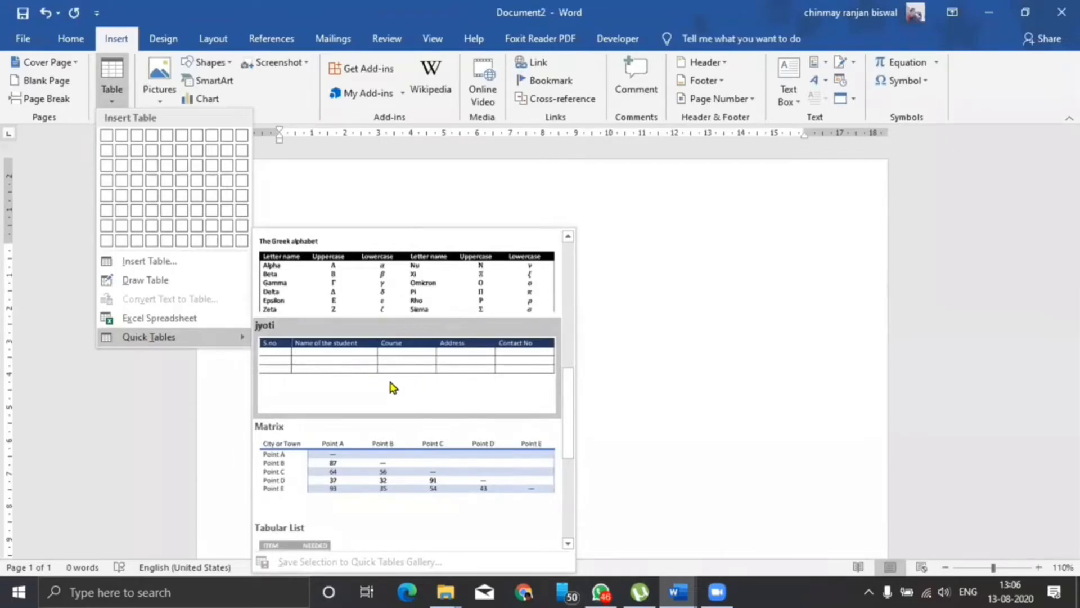
{"action": "scroll", "coordinate": [574, 415], "scroll_direction": "down", "scroll_amount": 3}
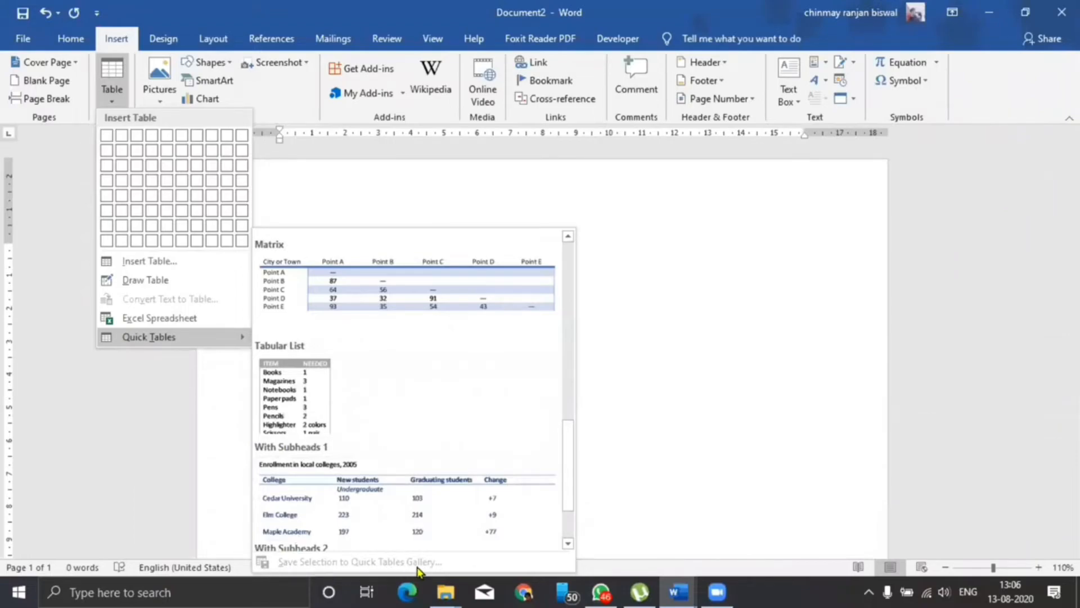
Close Quick Tables and preview the Header, Footer and Page Number galleries without inserting anything.
{"action": "left_click", "coordinate": [720, 428]}
{"action": "left_click", "coordinate": [725, 63]}
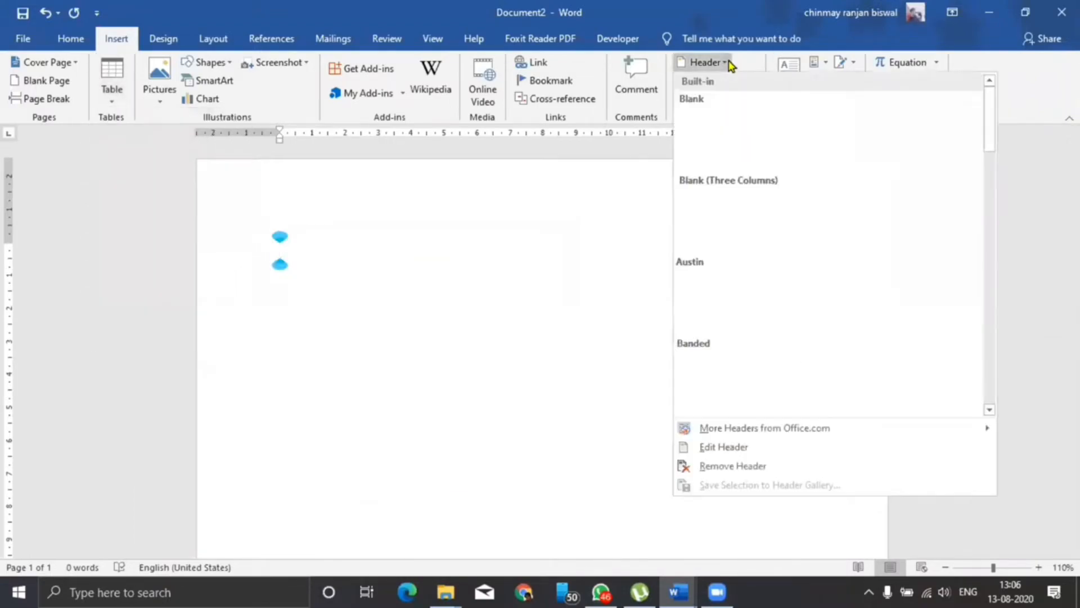
{"action": "left_click", "coordinate": [539, 387]}
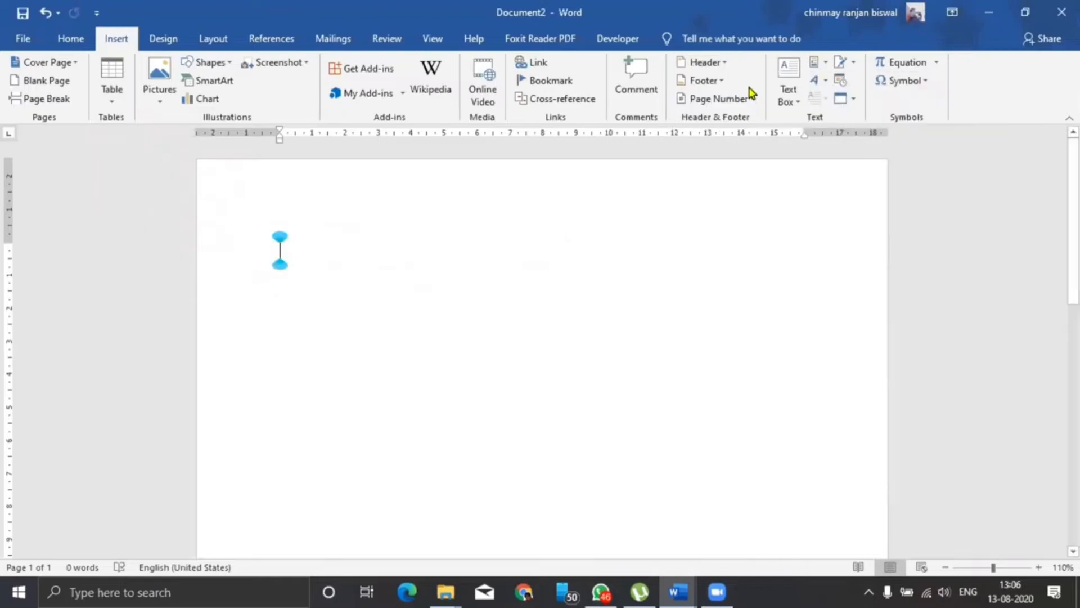
{"action": "left_click", "coordinate": [721, 82]}
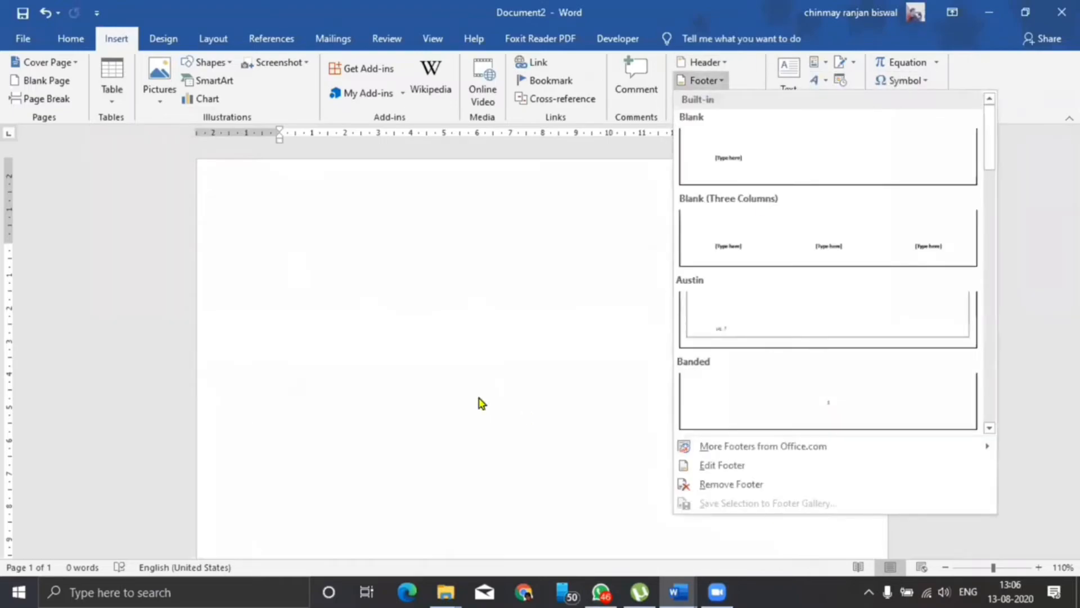
{"action": "left_click", "coordinate": [481, 403]}
{"action": "left_click", "coordinate": [741, 100]}
{"action": "left_click", "coordinate": [841, 145]}
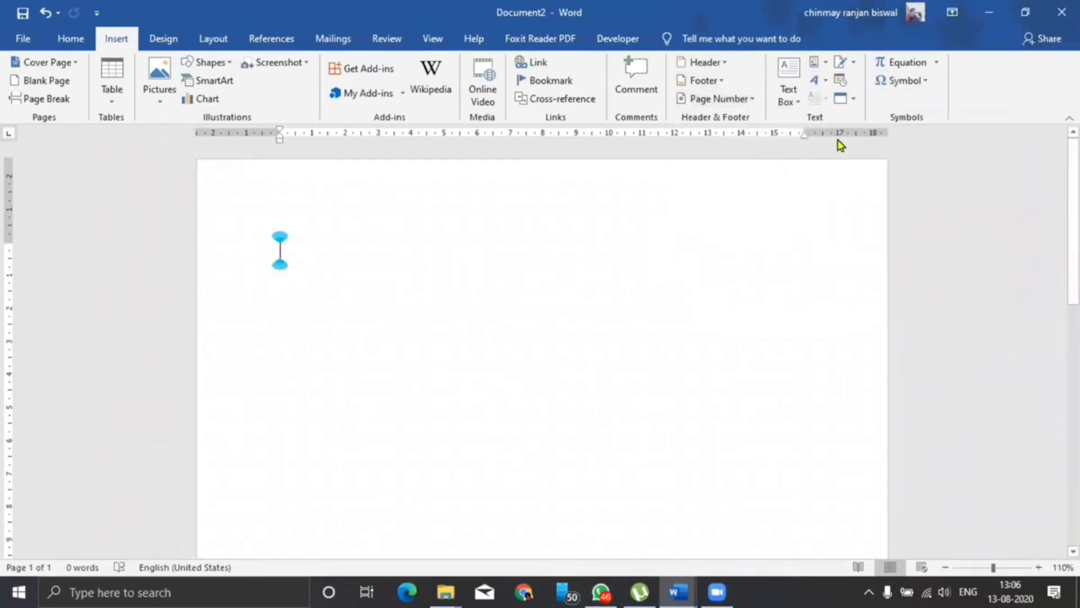
Preview the text box designs, then bring the blank Document2 window into focus.
{"action": "left_click", "coordinate": [795, 96]}
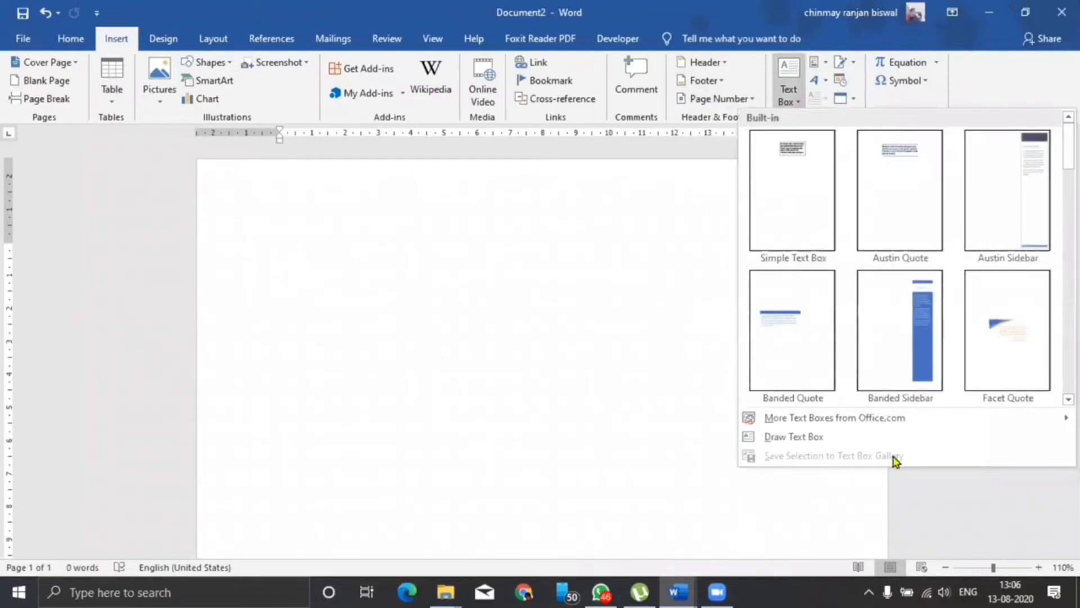
{"action": "left_click", "coordinate": [280, 250]}
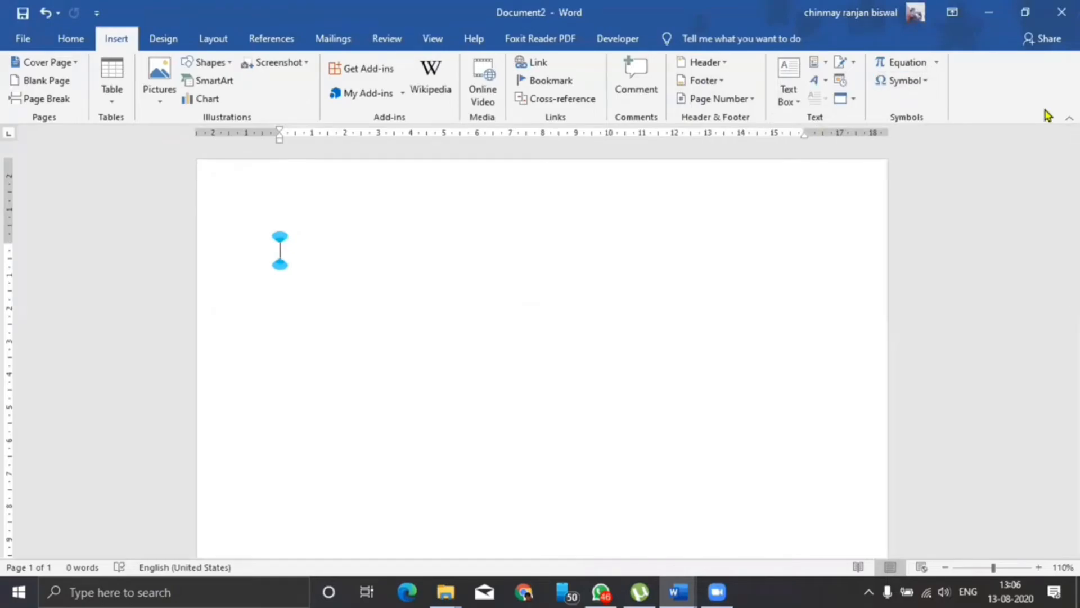
{"action": "left_click", "coordinate": [958, 94]}
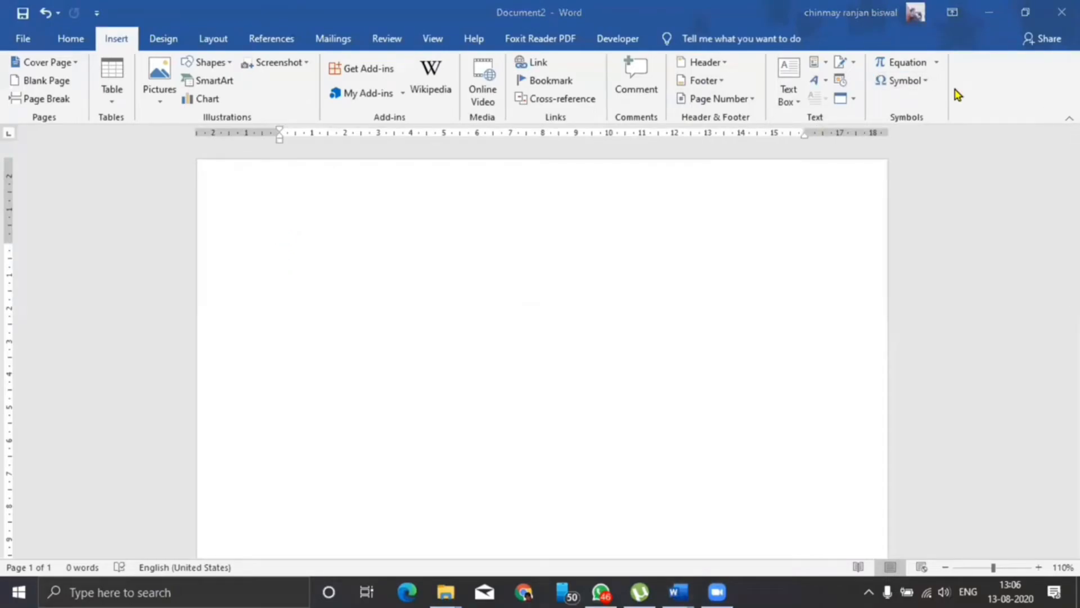
{"action": "left_click", "coordinate": [169, 44]}
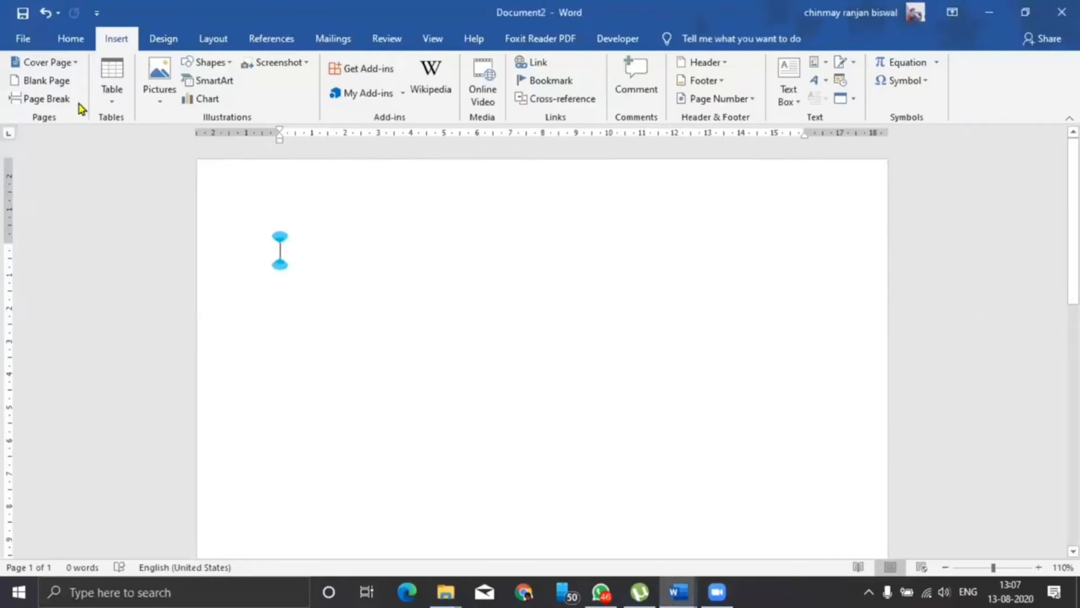
Insert a blue-outlined WordArt reading 'Mahindra' and enlarge it to about 100 pt.
{"action": "left_click", "coordinate": [820, 81]}
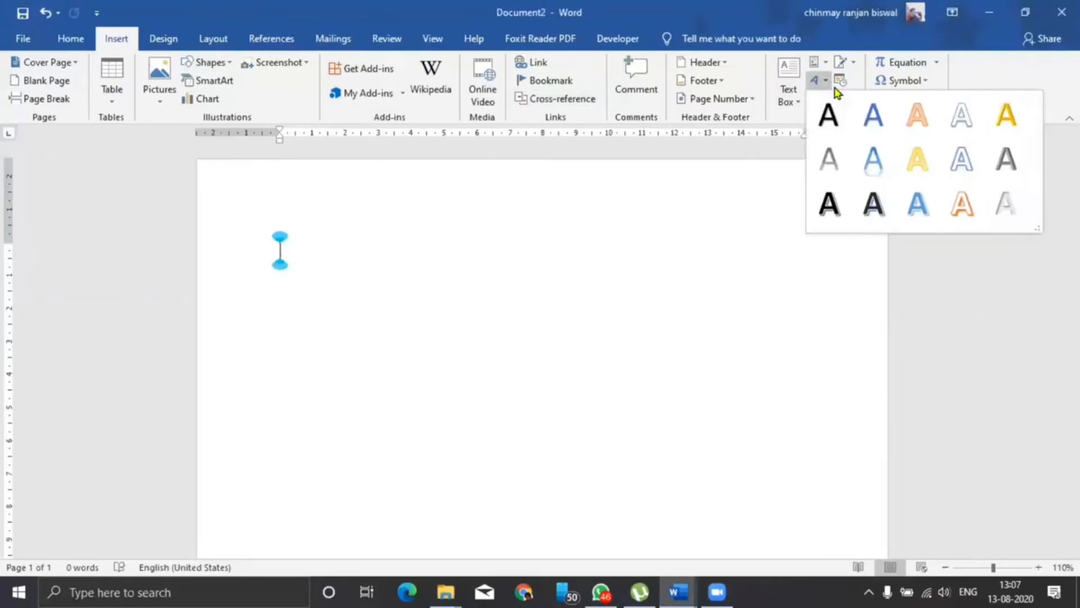
{"action": "left_click", "coordinate": [871, 125]}
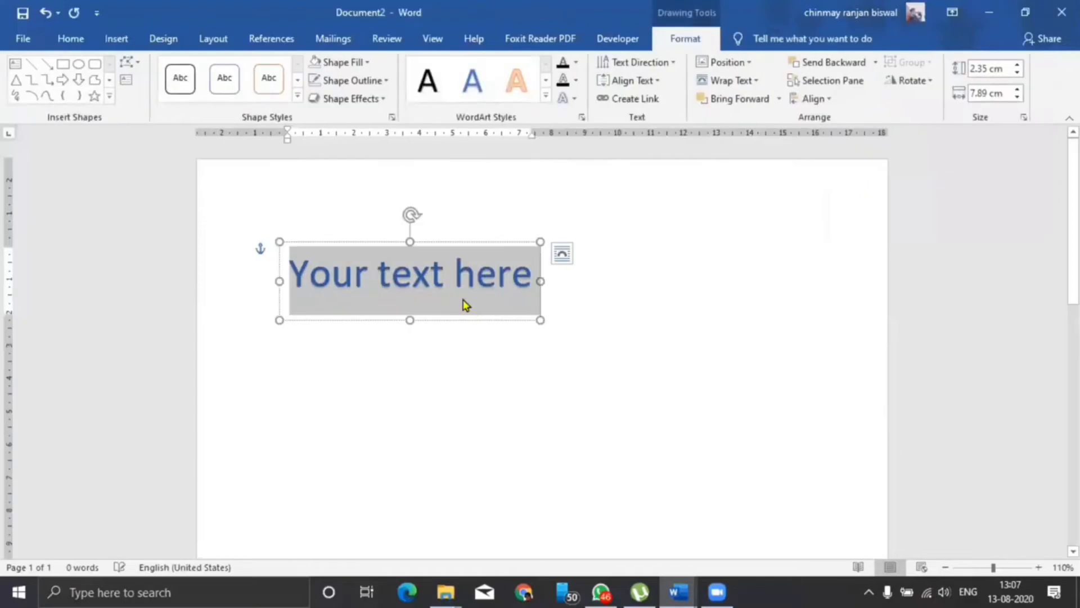
{"action": "type", "text": "Mahindra"}
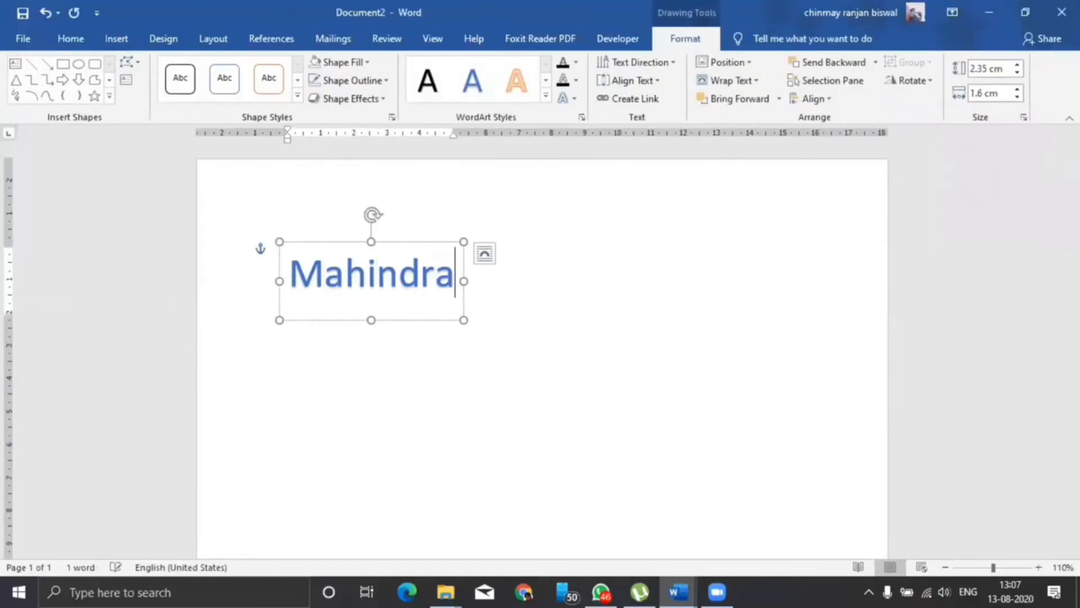
{"action": "key", "text": "ctrl+a"}
{"action": "key", "text": "ctrl+shift+greater"}
{"action": "key", "text": "ctrl+shift+greater"}
{"action": "key", "text": "ctrl+shift+greater"}
{"action": "key", "text": "ctrl+shift+greater"}
{"action": "key", "text": "ctrl+shift+greater"}
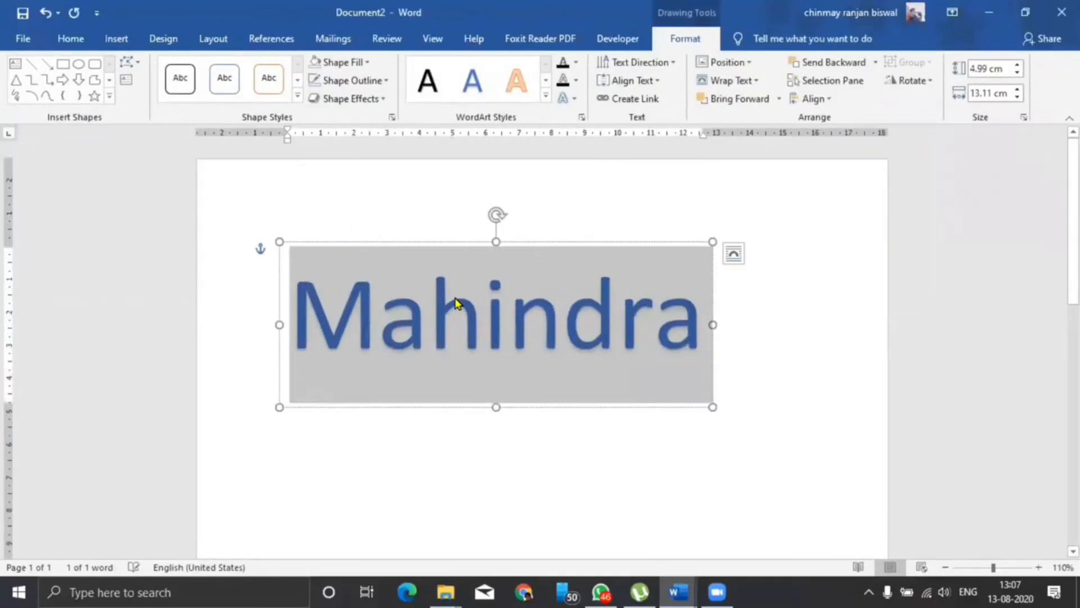
Move the Mahindra WordArt down the page, give it a pale text fill, and reselect the rotated shape.
{"action": "scroll", "coordinate": [454, 299], "scroll_direction": "down", "scroll_amount": 8}
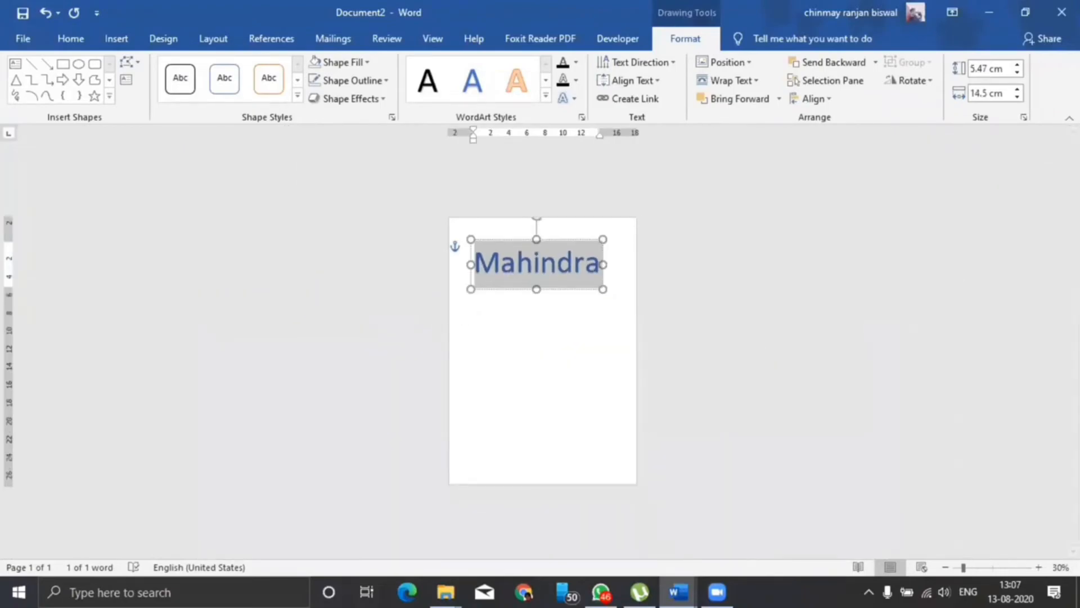
{"action": "left_click_drag", "start_coordinate": [521, 244], "coordinate": [518, 311]}
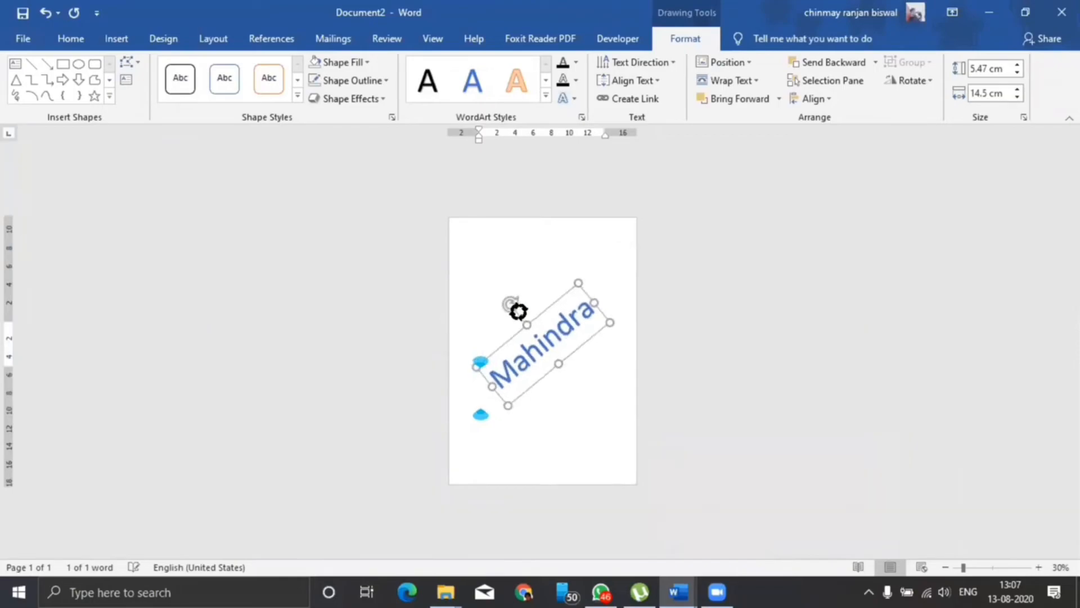
{"action": "left_click", "coordinate": [575, 61]}
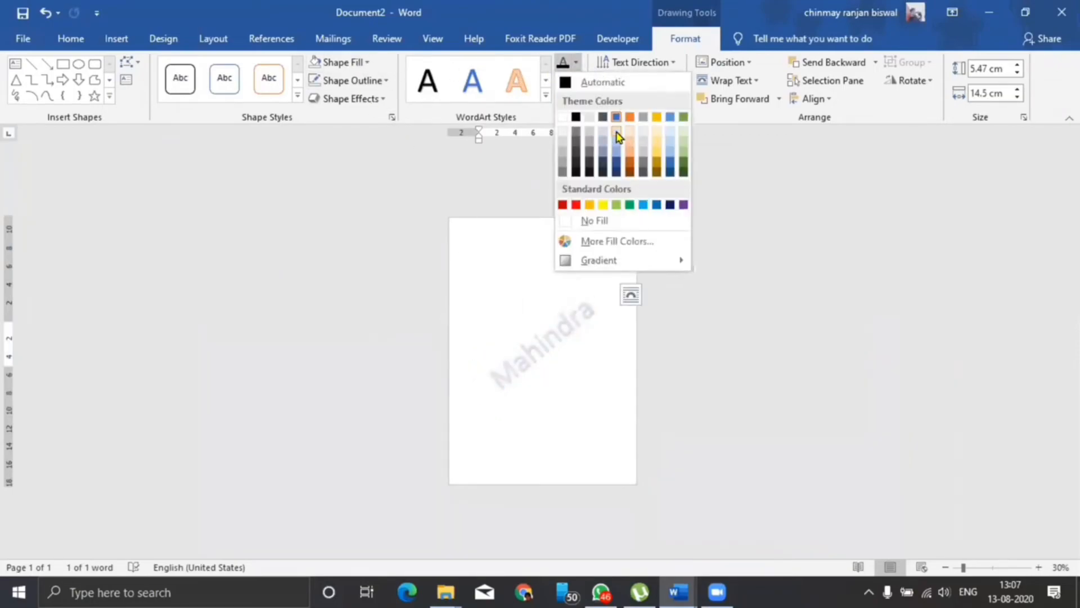
{"action": "left_click", "coordinate": [618, 136]}
{"action": "left_click", "coordinate": [609, 446]}
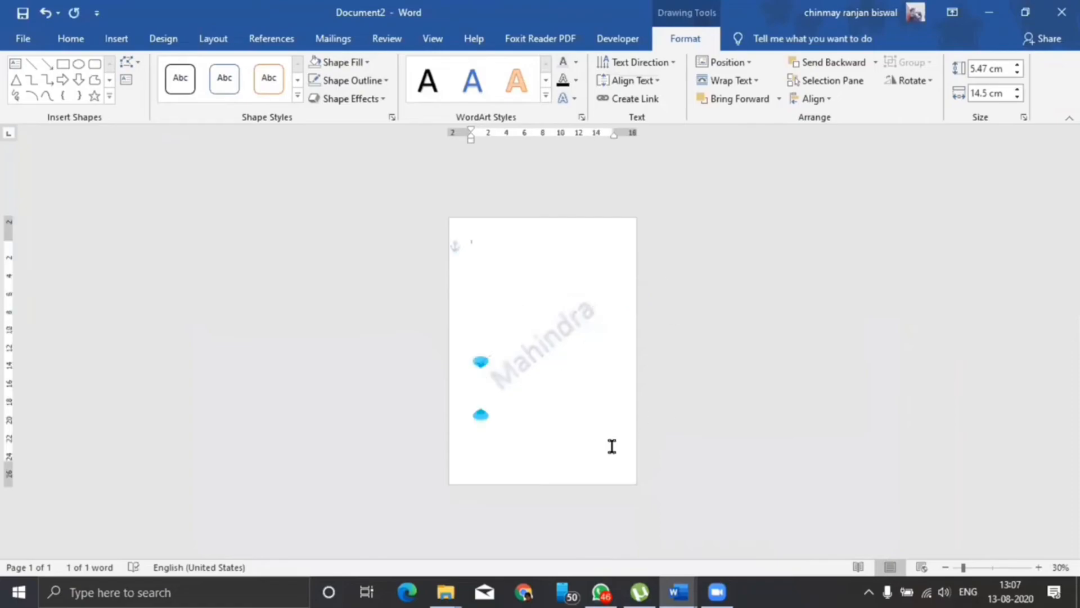
{"action": "left_click", "coordinate": [591, 315]}
{"action": "left_click", "coordinate": [567, 366]}
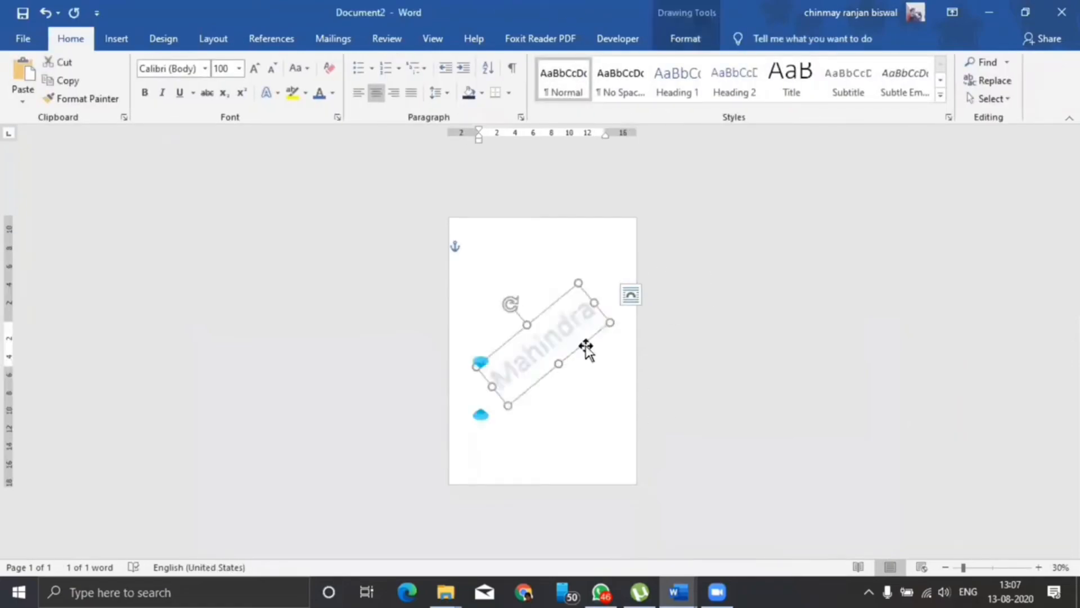
Save the selected WordArt as building block 'Mahindra' in the Watermarks gallery via Quick Parts.
{"action": "left_click", "coordinate": [116, 37]}
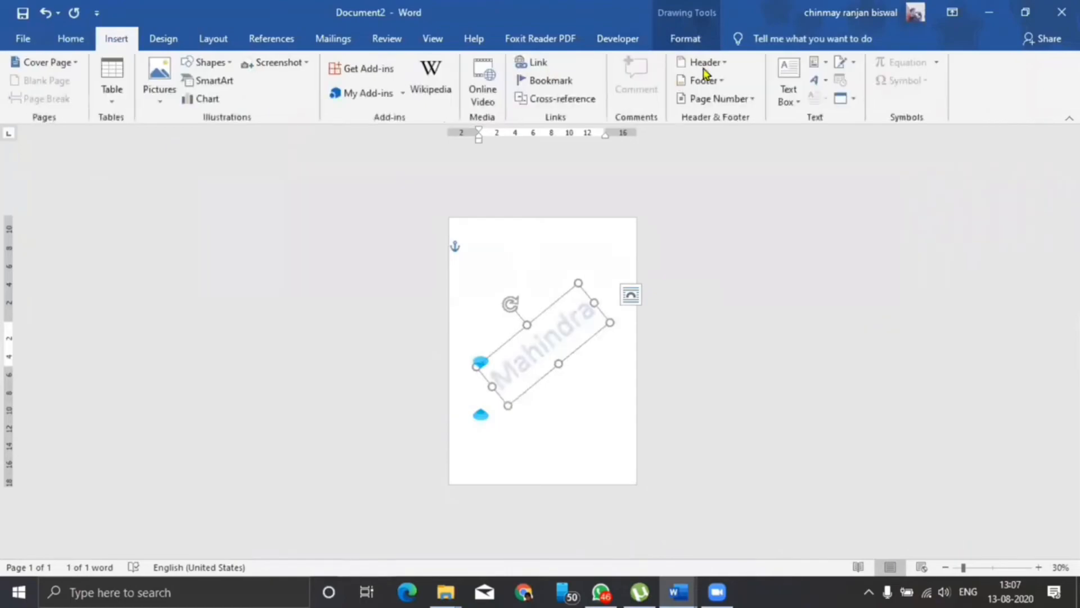
{"action": "left_click", "coordinate": [817, 63]}
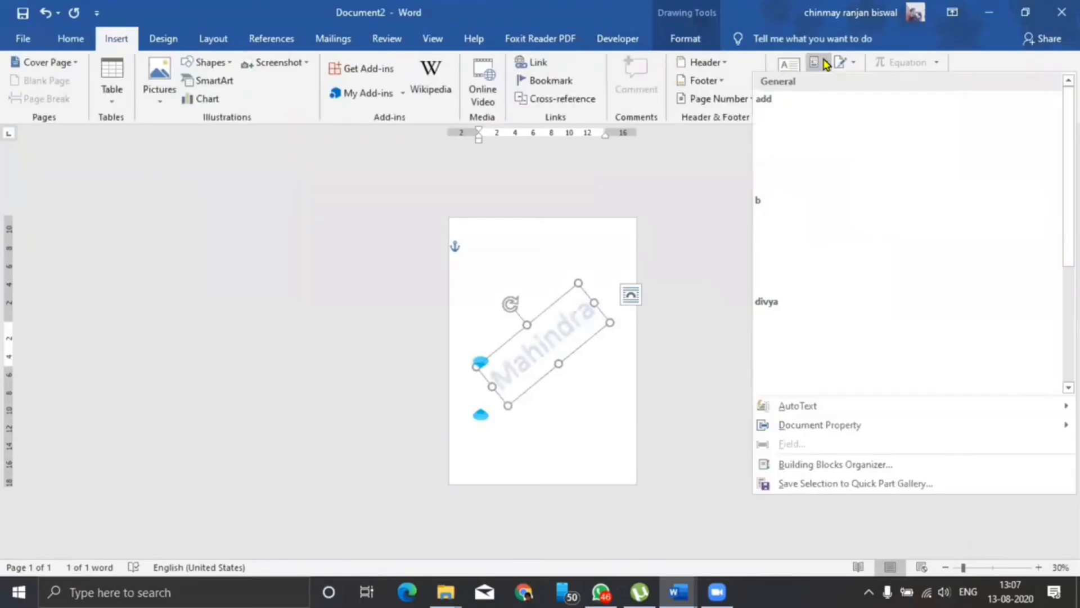
{"action": "left_click", "coordinate": [824, 482]}
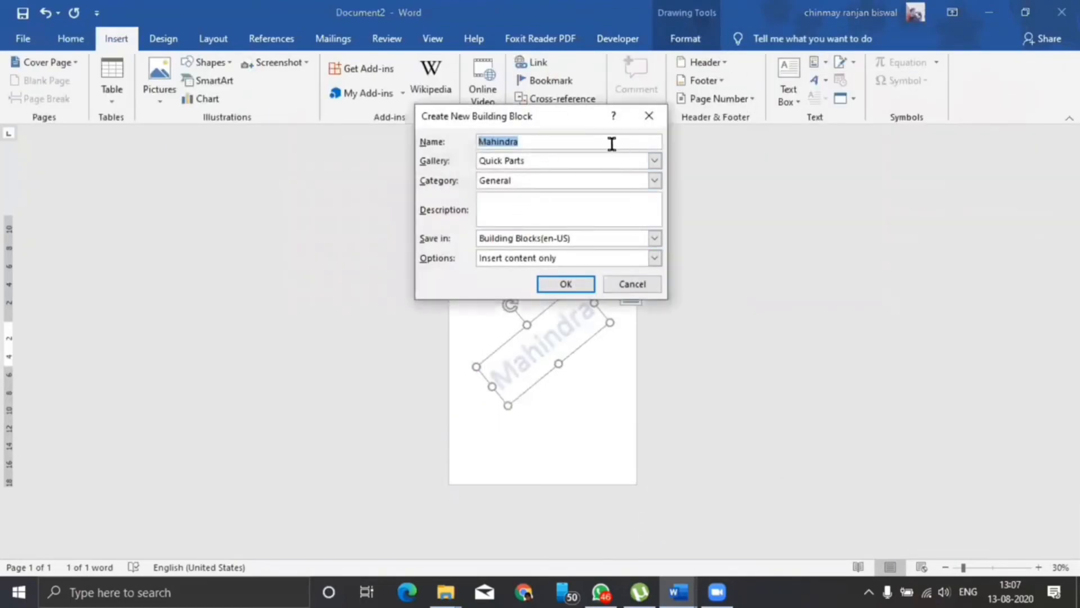
{"action": "left_click", "coordinate": [654, 162]}
{"action": "scroll", "coordinate": [656, 212], "scroll_direction": "down", "scroll_amount": 1}
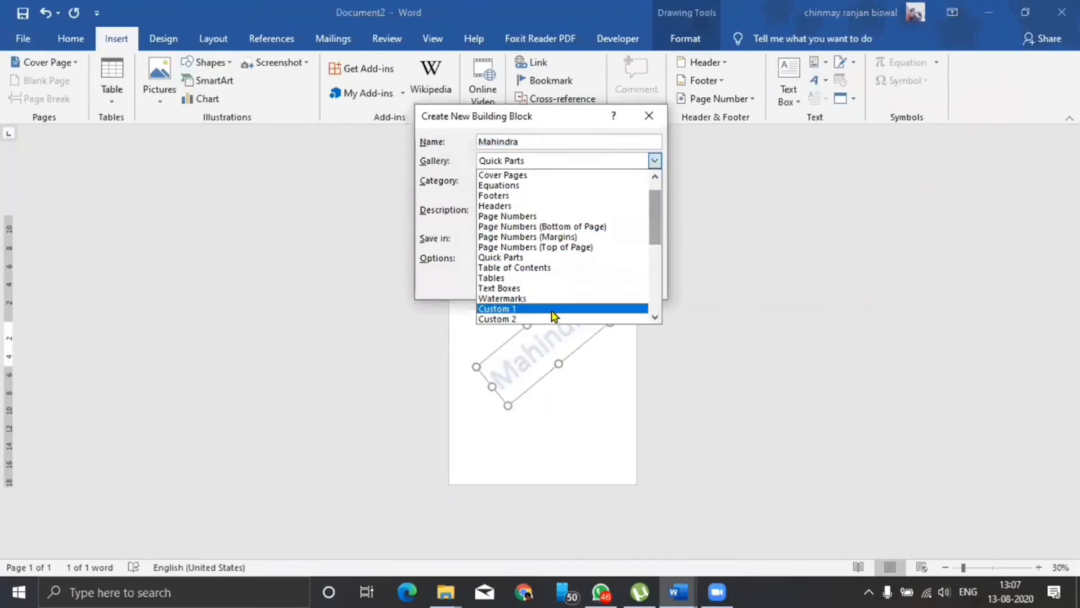
{"action": "left_click", "coordinate": [506, 301]}
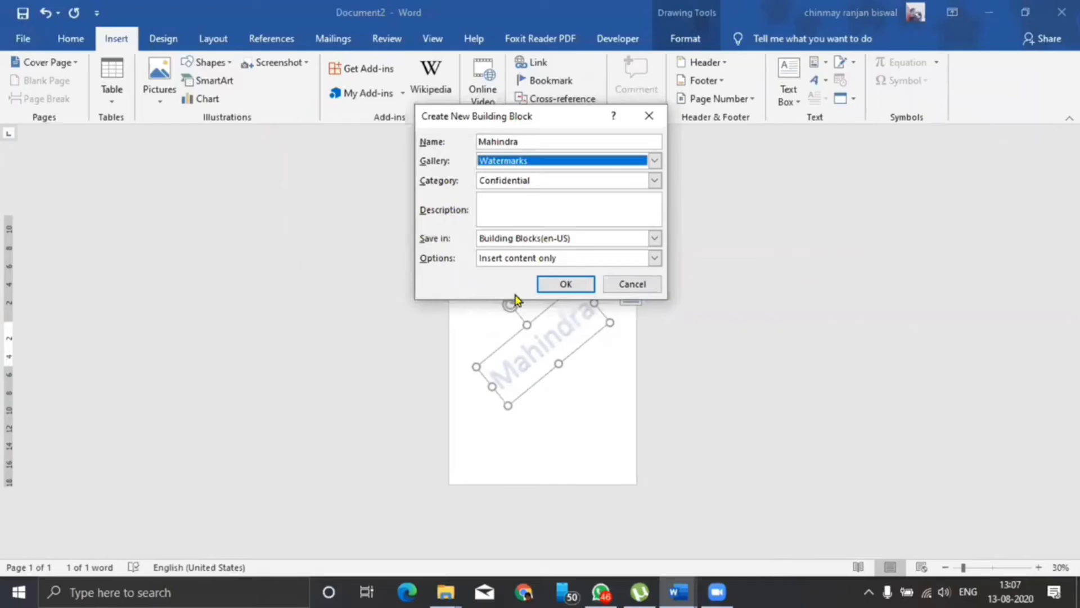
{"action": "left_click", "coordinate": [562, 283]}
{"action": "left_click", "coordinate": [353, 256]}
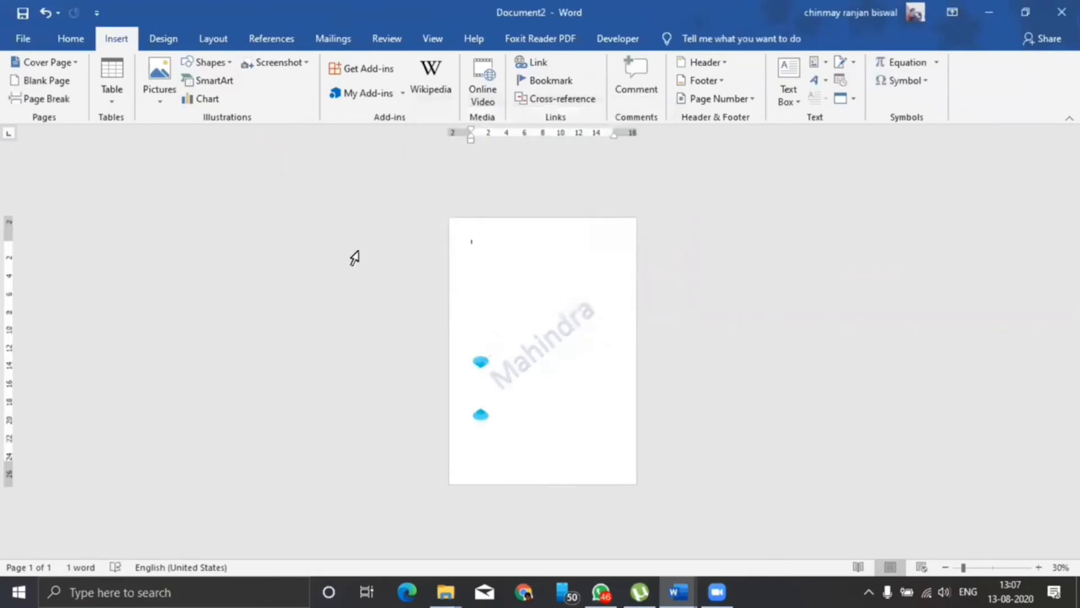
In the MS OFFICE document, apply the Mahindra watermark from Design > Watermark and scroll through the pages.
{"action": "key", "text": "alt+Tab"}
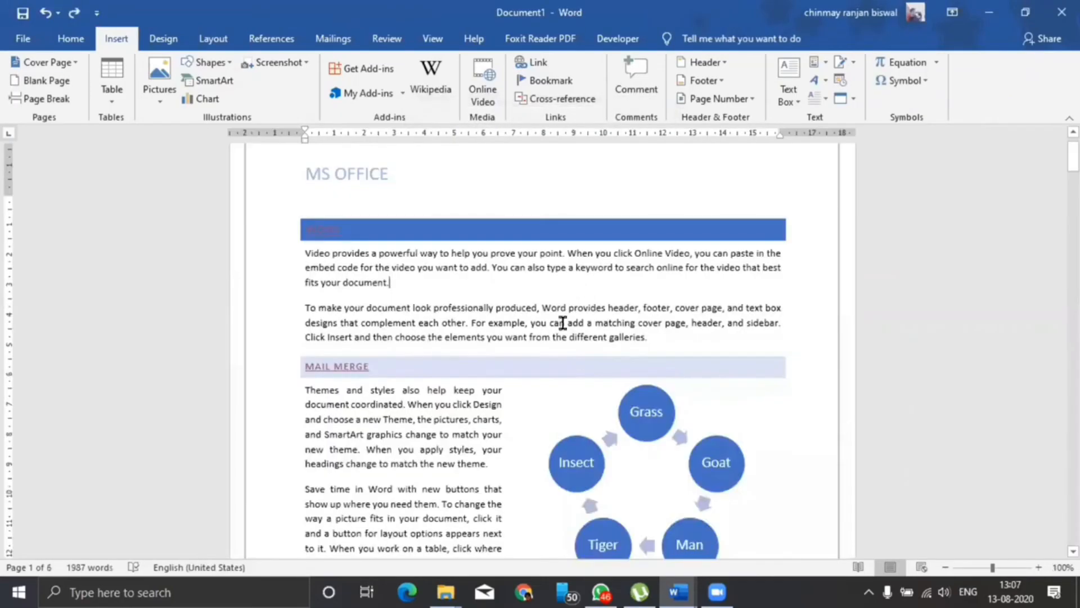
{"action": "scroll", "coordinate": [552, 304], "scroll_direction": "down", "scroll_amount": 8}
{"action": "scroll", "coordinate": [415, 271], "scroll_direction": "up", "scroll_amount": 9}
{"action": "left_click", "coordinate": [161, 39]}
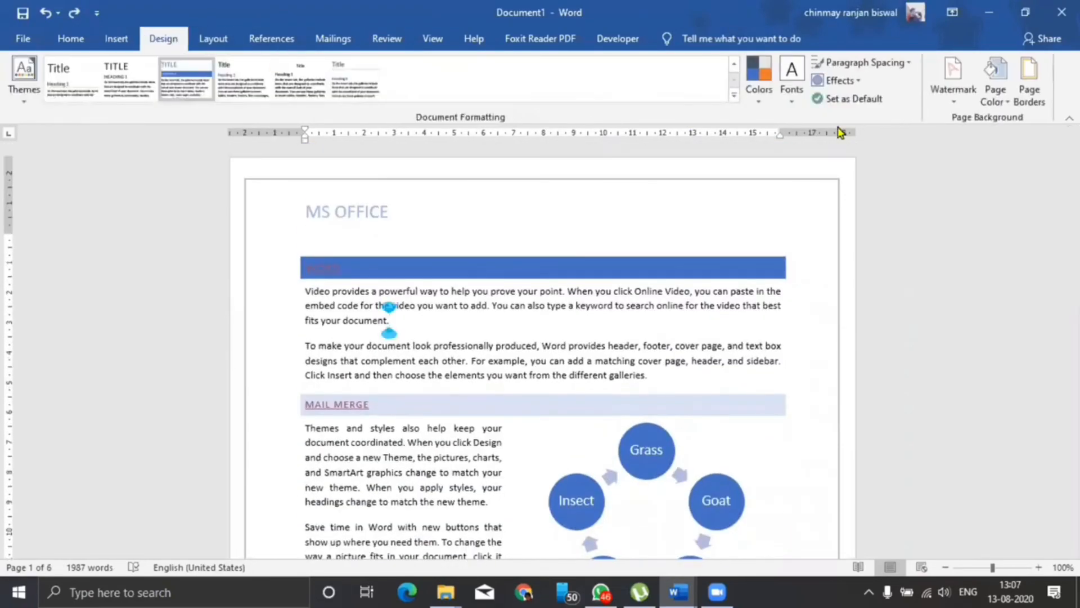
{"action": "left_click", "coordinate": [957, 97]}
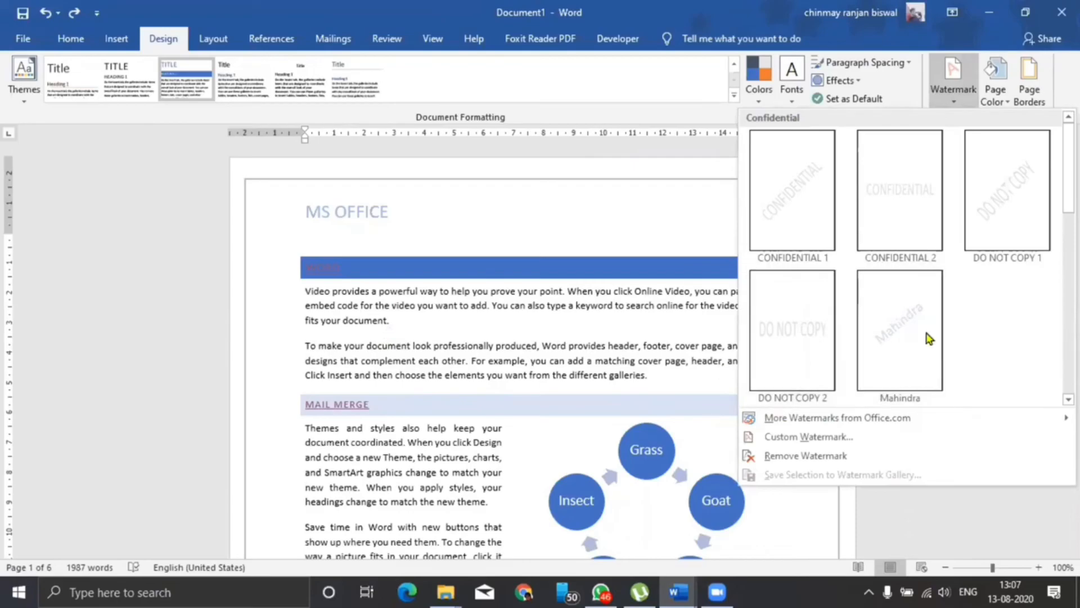
{"action": "left_click", "coordinate": [894, 329]}
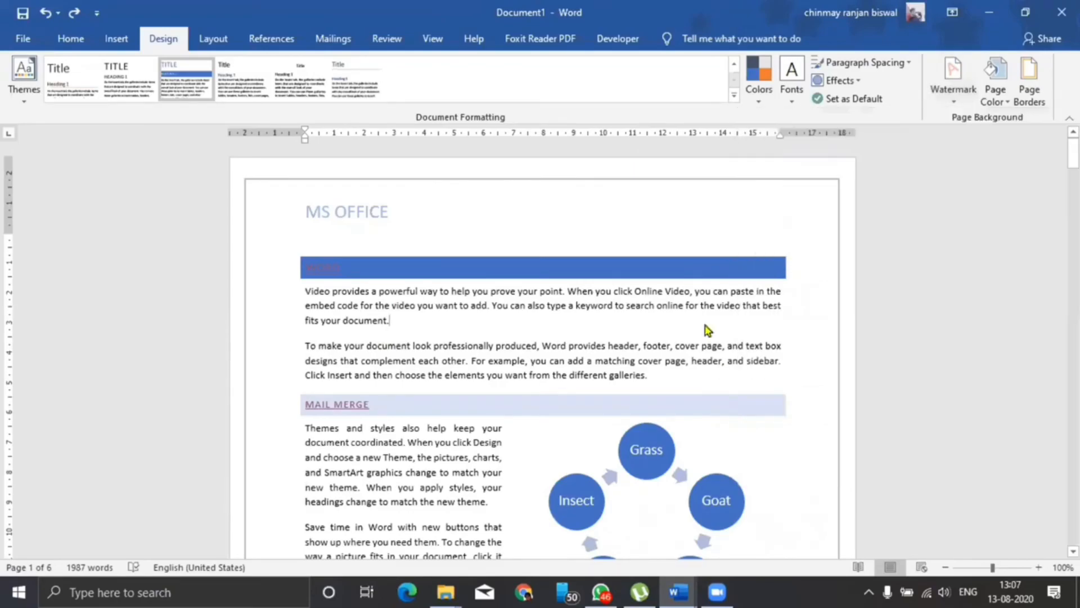
{"action": "scroll", "coordinate": [539, 308], "scroll_direction": "down", "scroll_amount": 20}
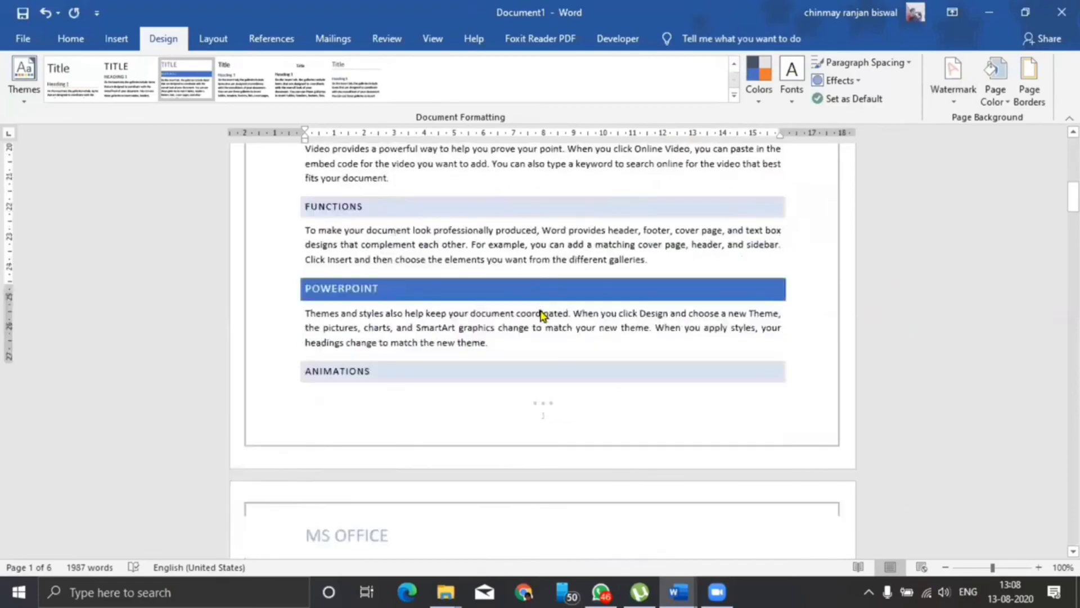
{"action": "scroll", "coordinate": [553, 308], "scroll_direction": "down", "scroll_amount": 15}
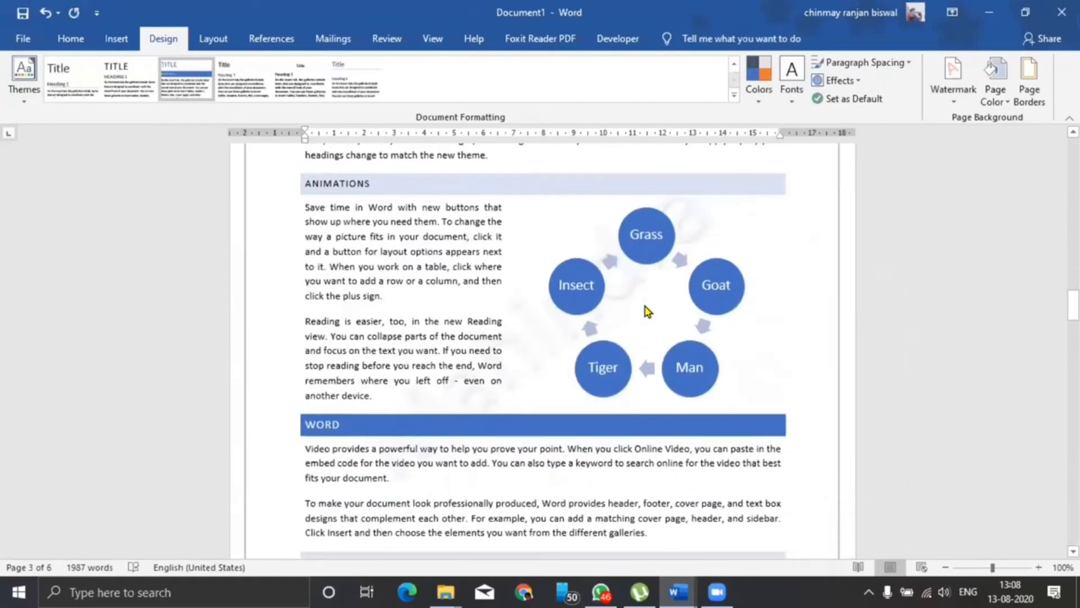
{"action": "scroll", "coordinate": [647, 315], "scroll_direction": "down", "scroll_amount": 10}
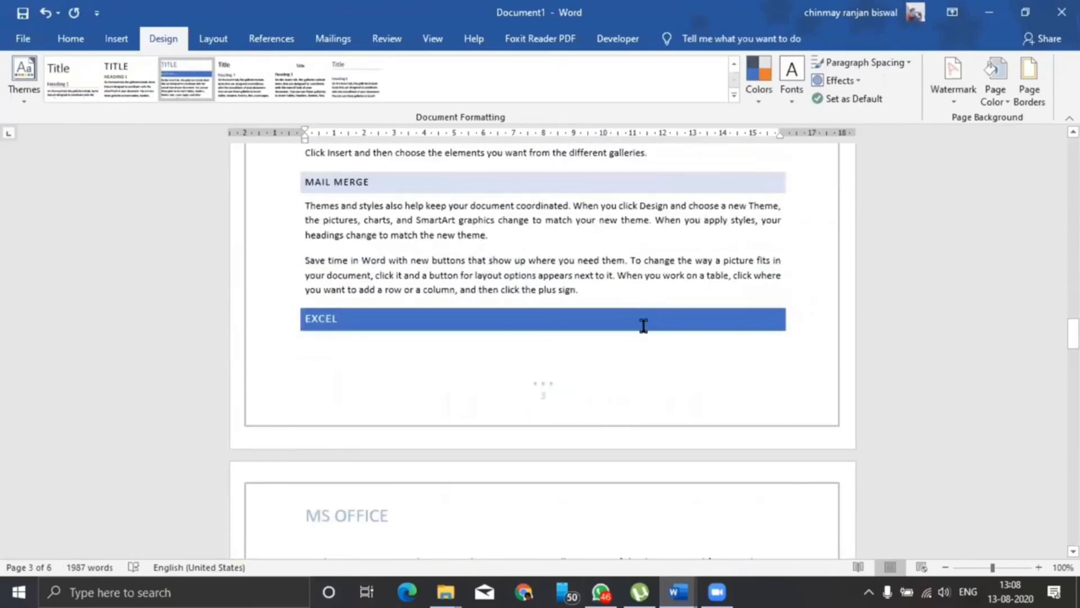